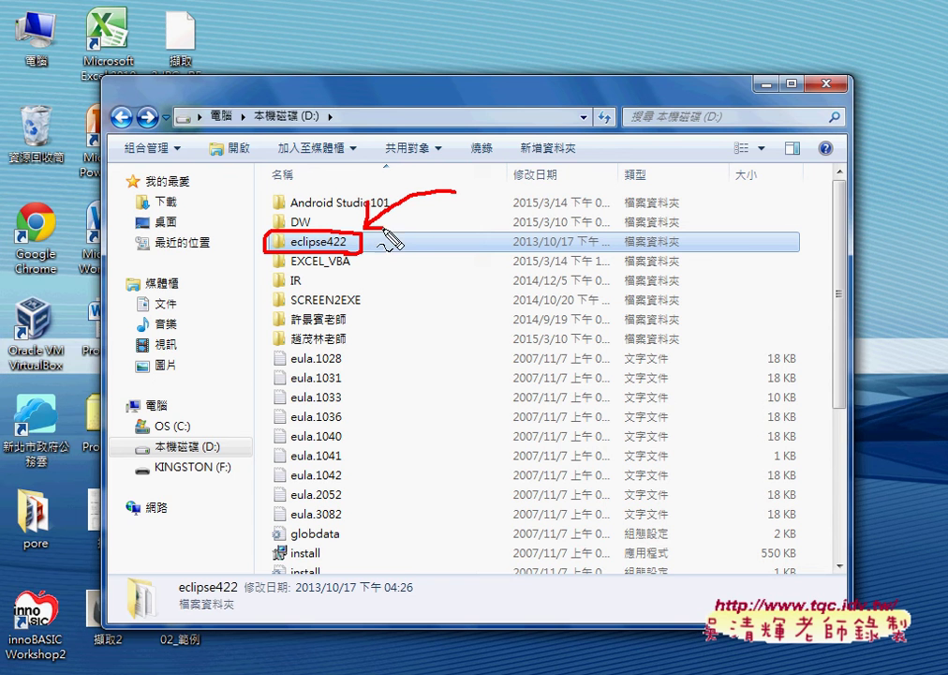
- Open the eclipse422 folder on drive D: and launch the eclipse application
mouse_move(333, 131)
left_mouse_down()
mouse_move(248, 132)
mouse_move(241, 105)
mouse_move(350, 124)
left_mouse_up()
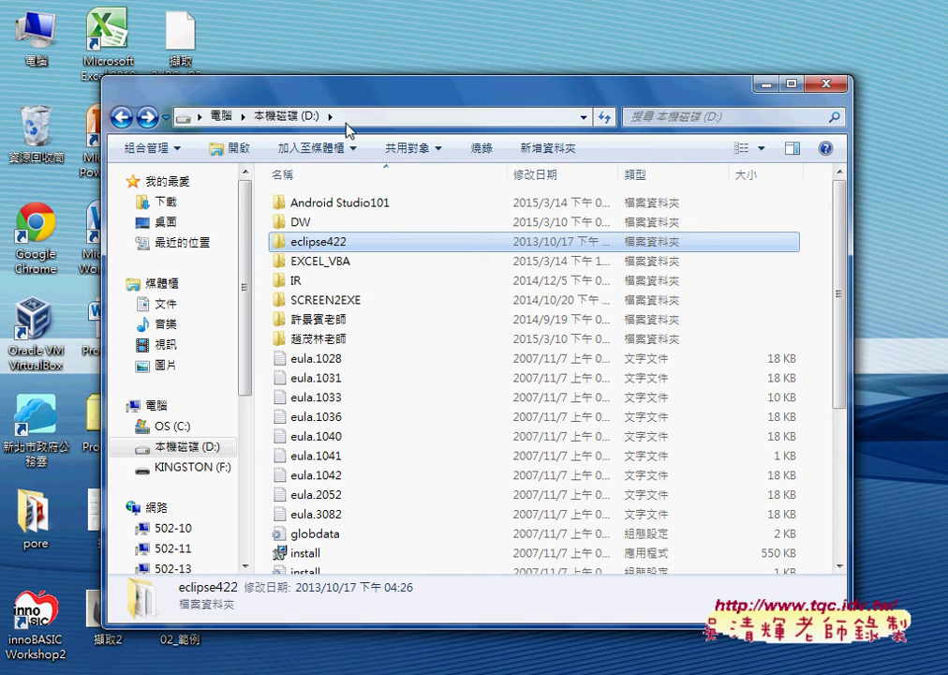
double_click(343, 243)
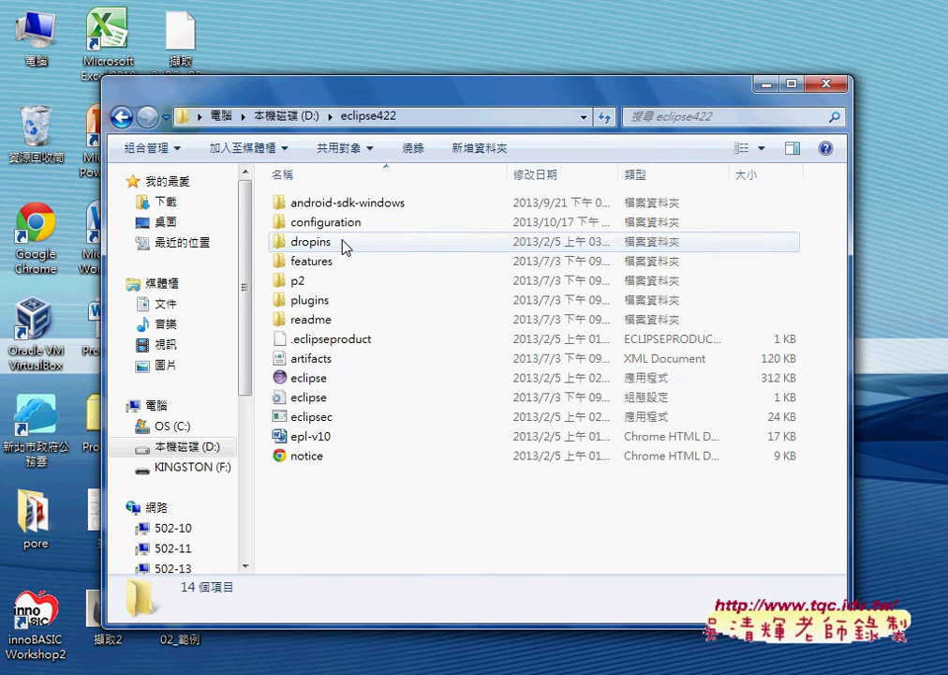
left_click(342, 382)
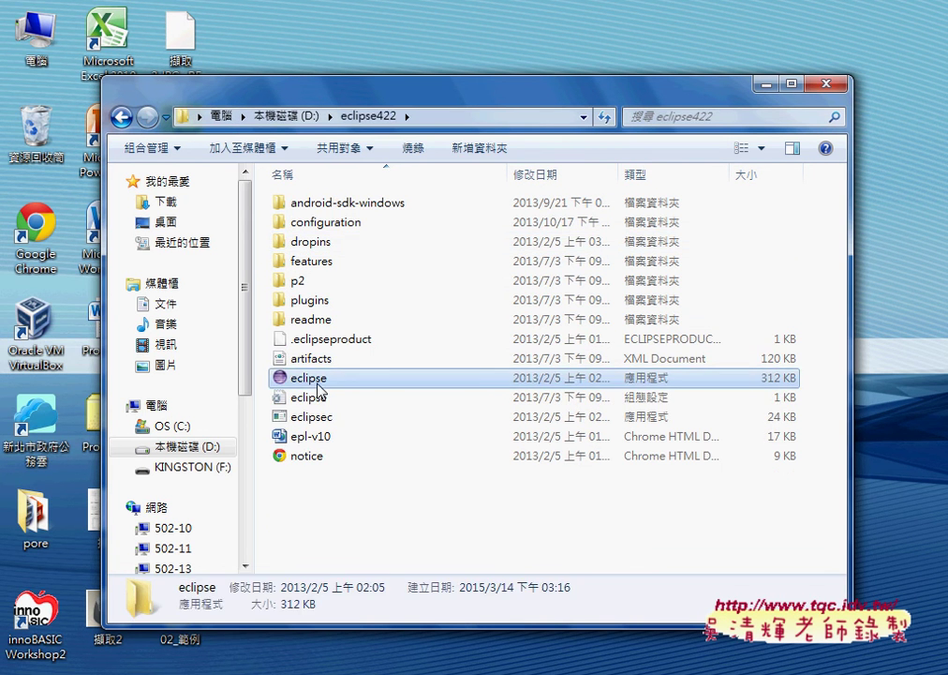
double_click(337, 385)
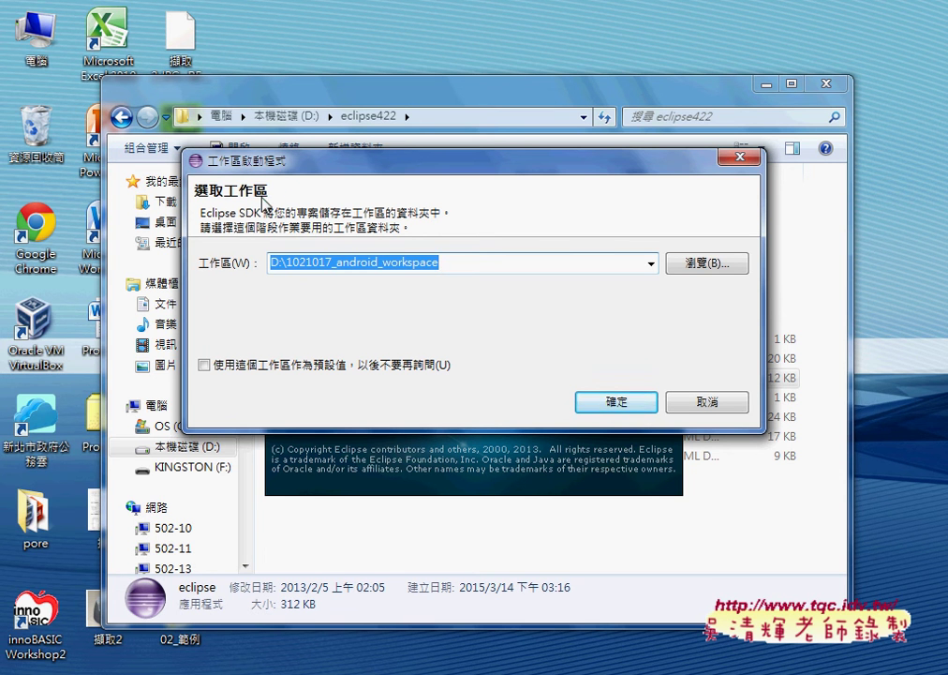
- Remove the prefix 1021017_ from the folder name in the workspace path
left_click(288, 262)
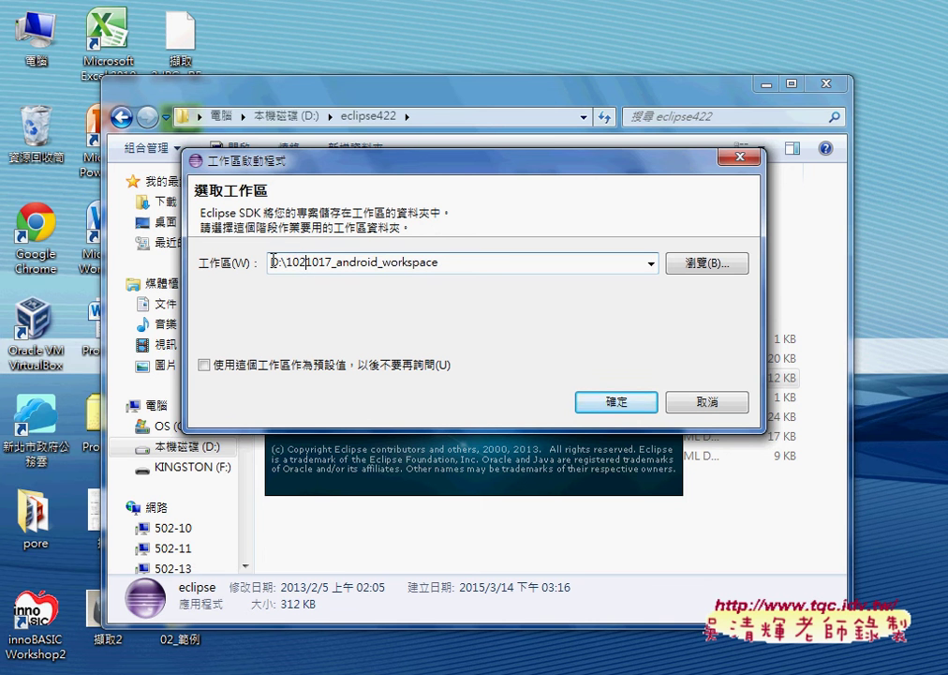
left_click_drag(270, 263, 279, 262)
left_click(286, 262)
left_click_drag(288, 263, 339, 262)
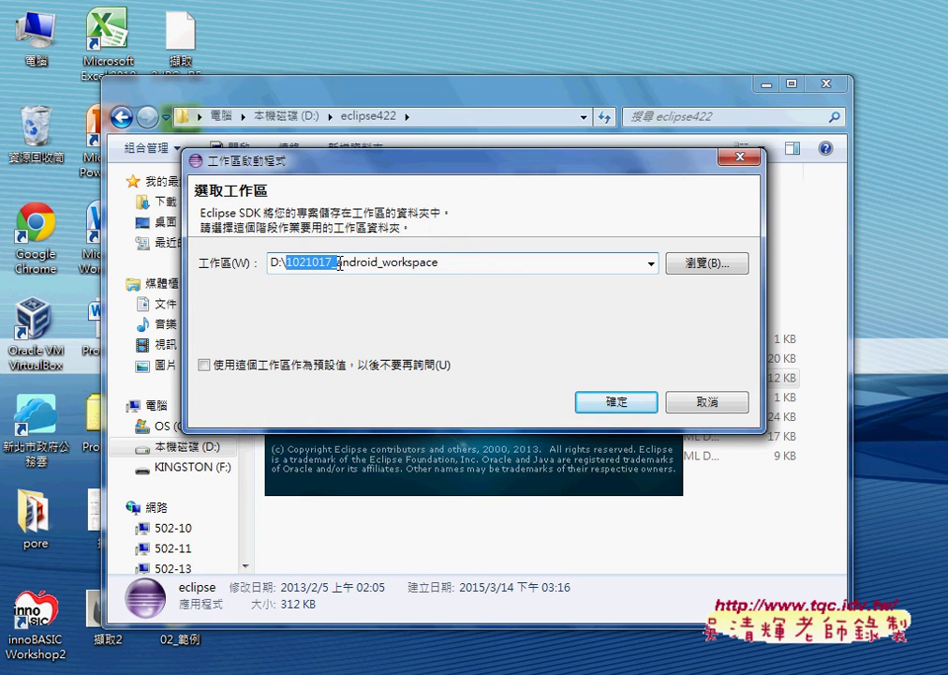
key("Delete")
- Remove the ending _workspace from the workspace path so that it reads D:\android
key("Right")
key("Right")
key("Right")
key("Right")
key("Right")
key("Right")
key("Right")
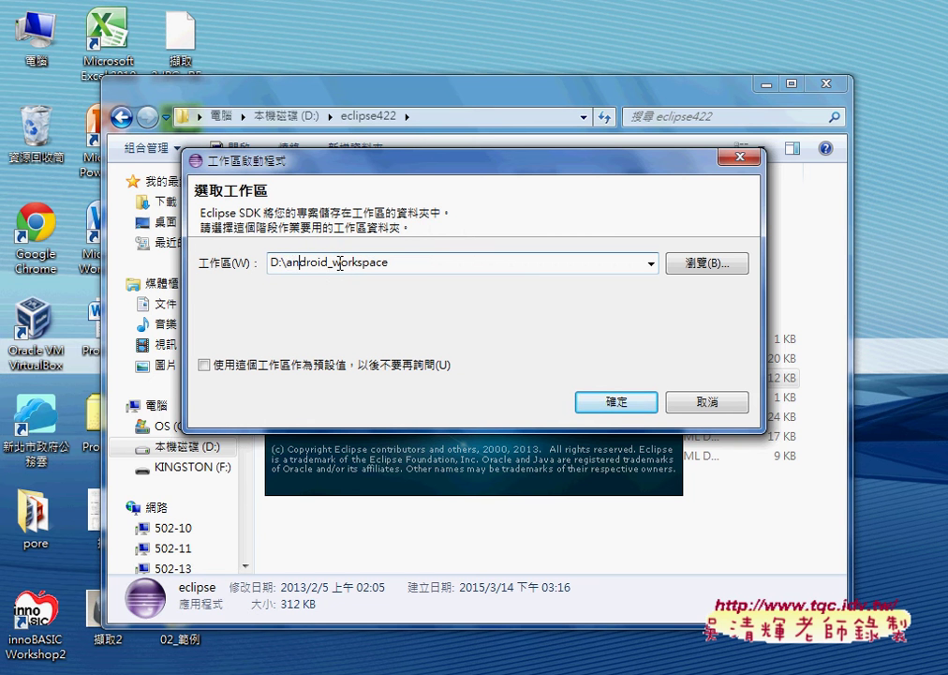
key("Right")
key("Right")
key("Delete")
key("Delete")
key("Delete")
key("Delete")
key("Delete")
key("Delete")
key("Delete")
key("Delete")
key("Delete")
key("Delete")
- Insert 1040314 before android so that the workspace path reads D:\1040314android
key("Left")
key("Left")
key("Left")
key("Left")
type("1040314")
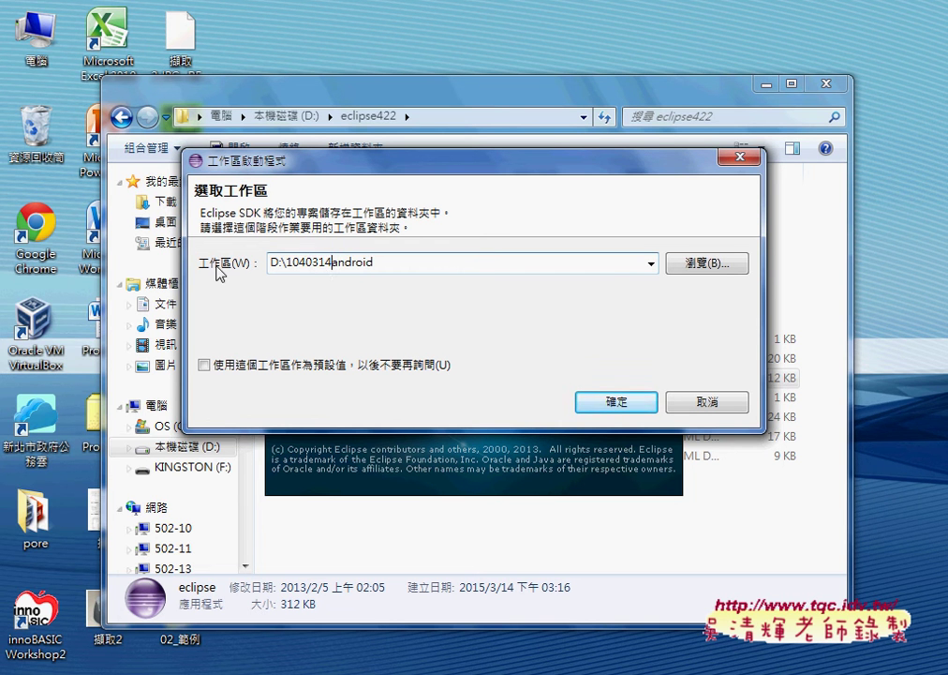
left_click_drag(394, 261, 287, 262)
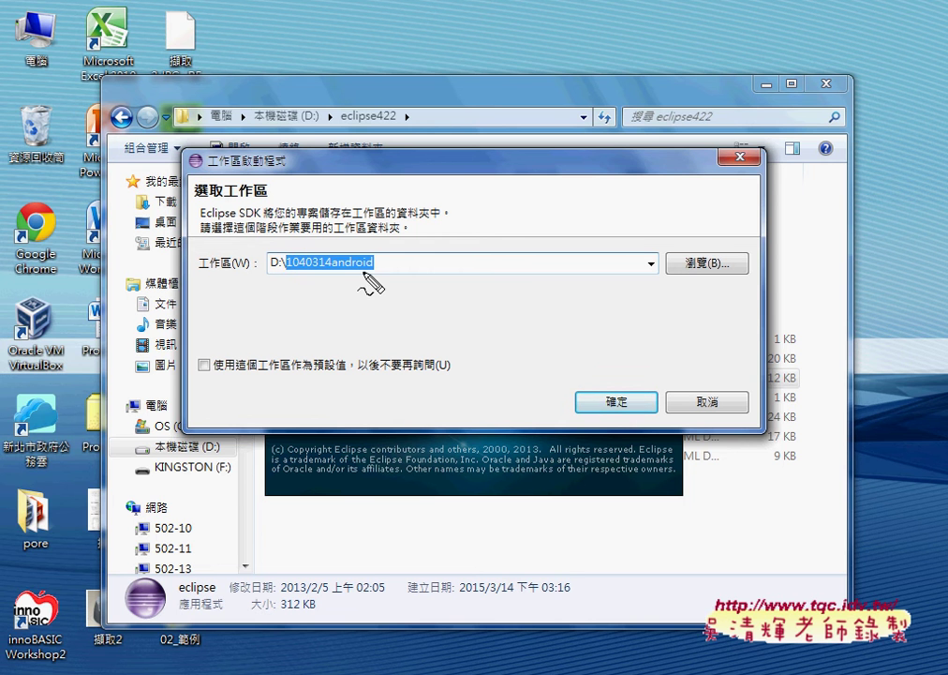
mouse_move(278, 267)
left_mouse_down()
mouse_move(269, 272)
mouse_move(373, 266)
left_mouse_up()
mouse_move(277, 200)
left_mouse_down()
mouse_move(185, 193)
mouse_move(216, 179)
mouse_move(279, 188)
mouse_move(267, 201)
left_mouse_up()
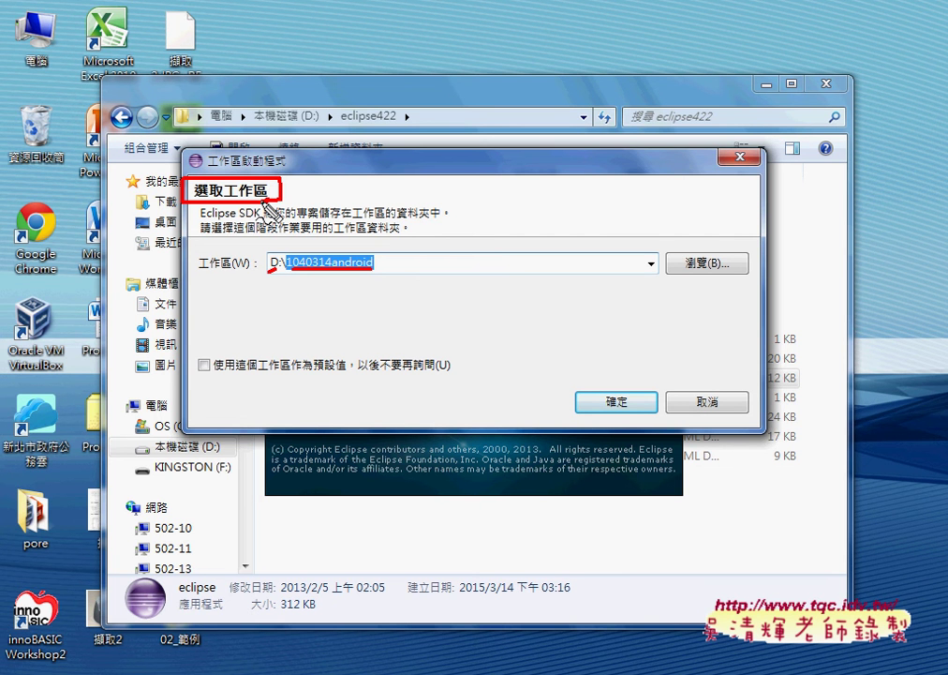
key("Escape")
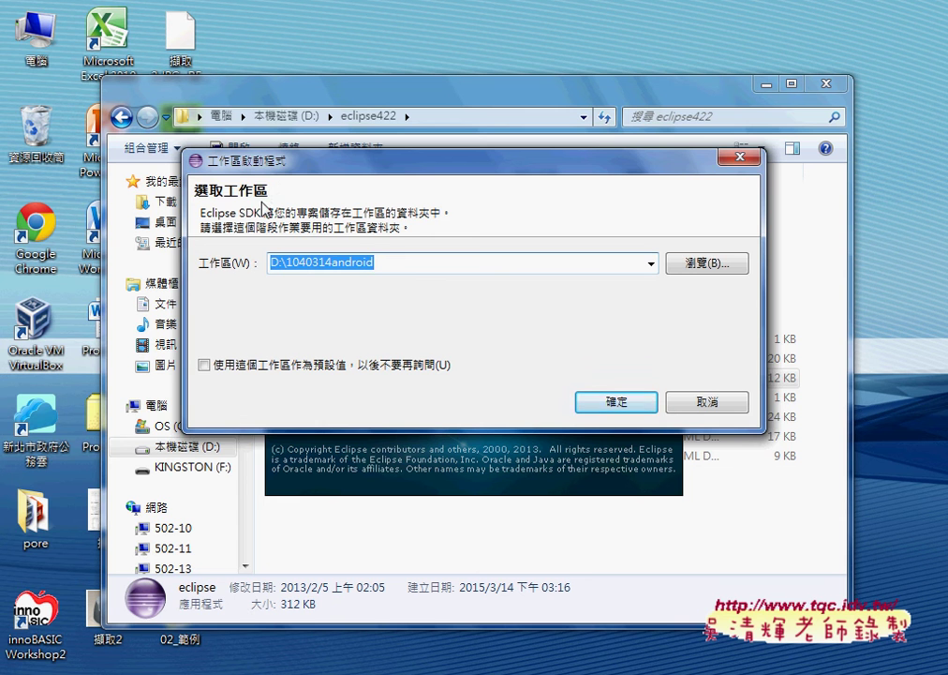
- Start with the entered workspace and dismiss the Android SDK alert and welcome wizard, leaving the main window maximized
left_click(614, 402)
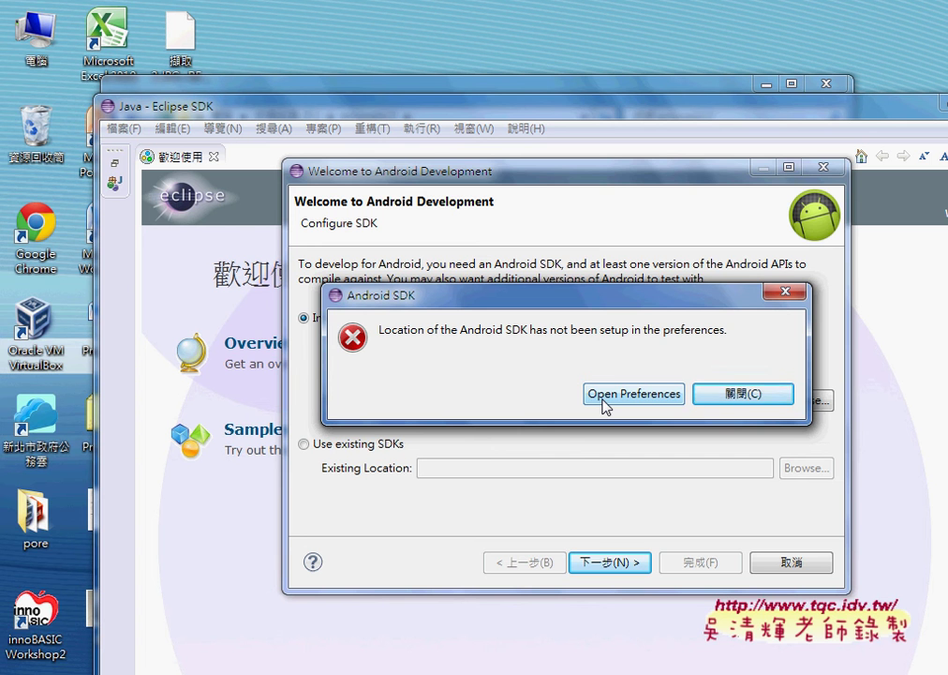
left_click(741, 395)
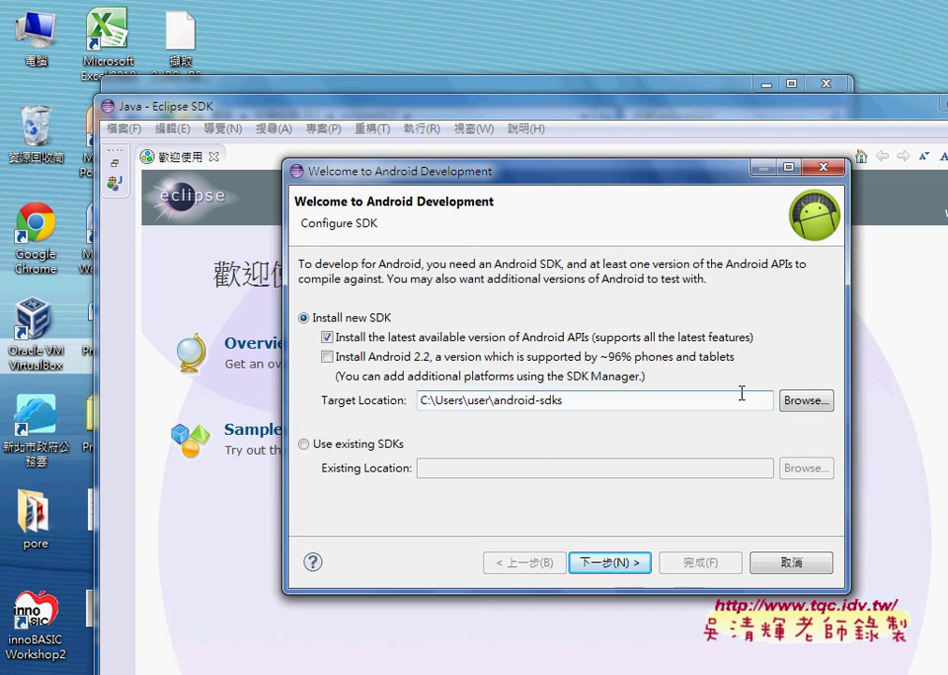
left_click(790, 562)
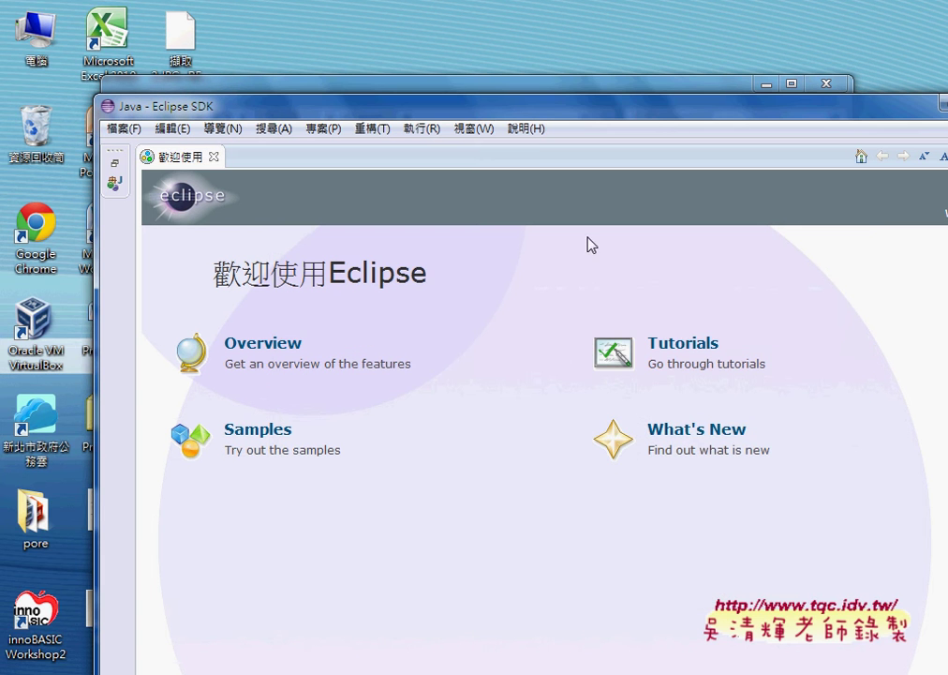
double_click(484, 114)
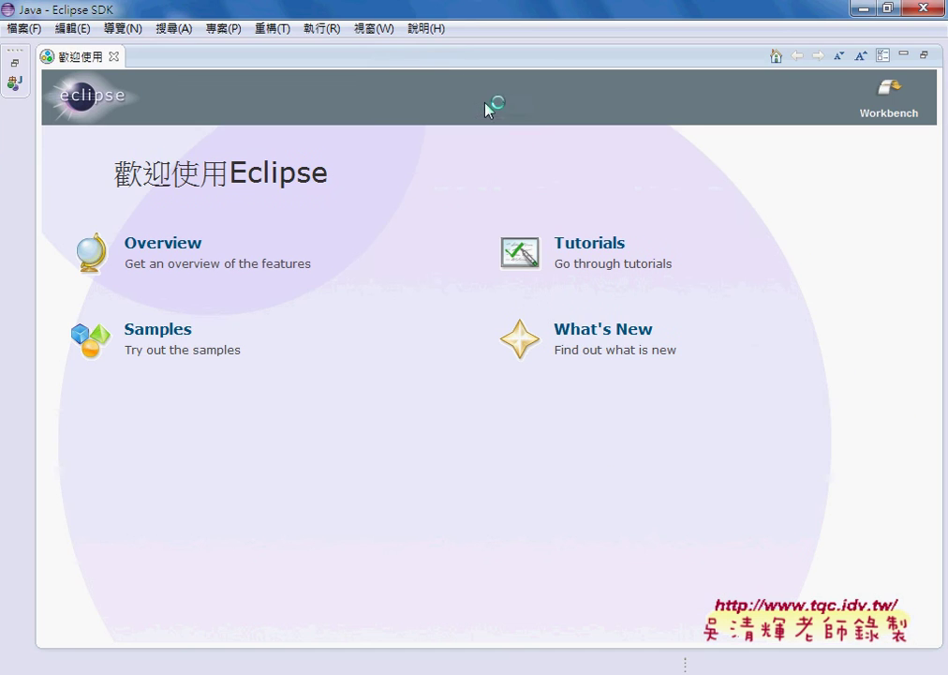
left_click(372, 30)
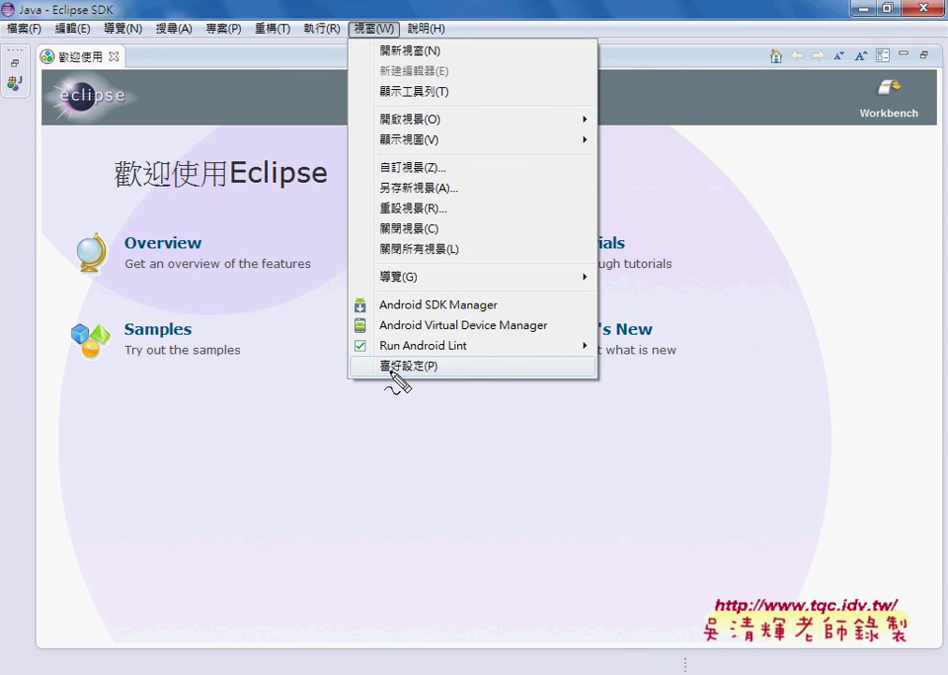
mouse_move(358, 54)
left_mouse_down()
mouse_move(349, 17)
mouse_move(364, 68)
left_mouse_up()
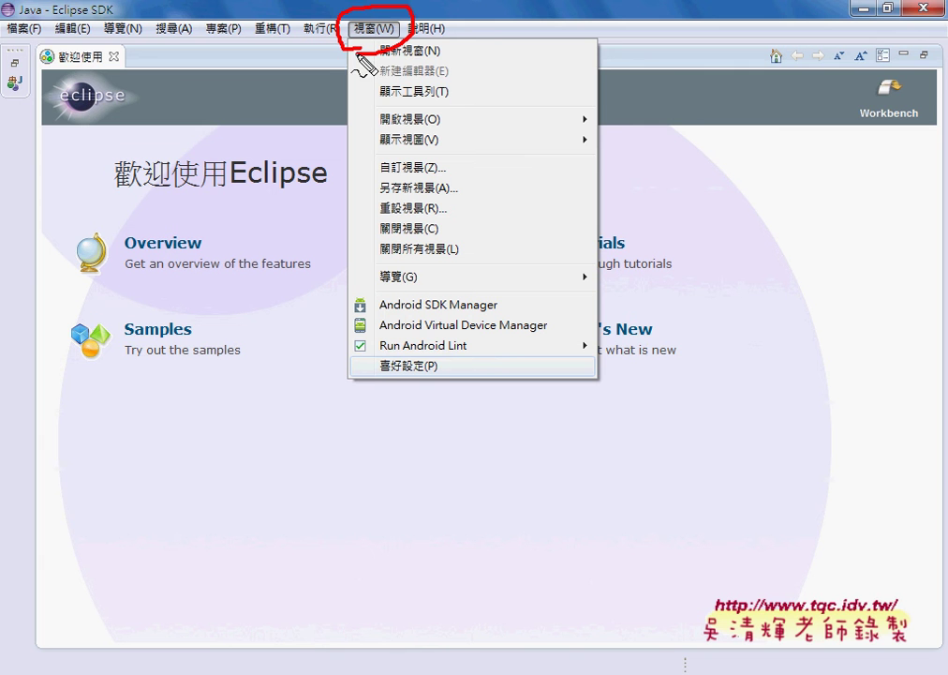
mouse_move(412, 392)
left_mouse_down()
mouse_move(464, 367)
mouse_move(399, 411)
left_mouse_up()
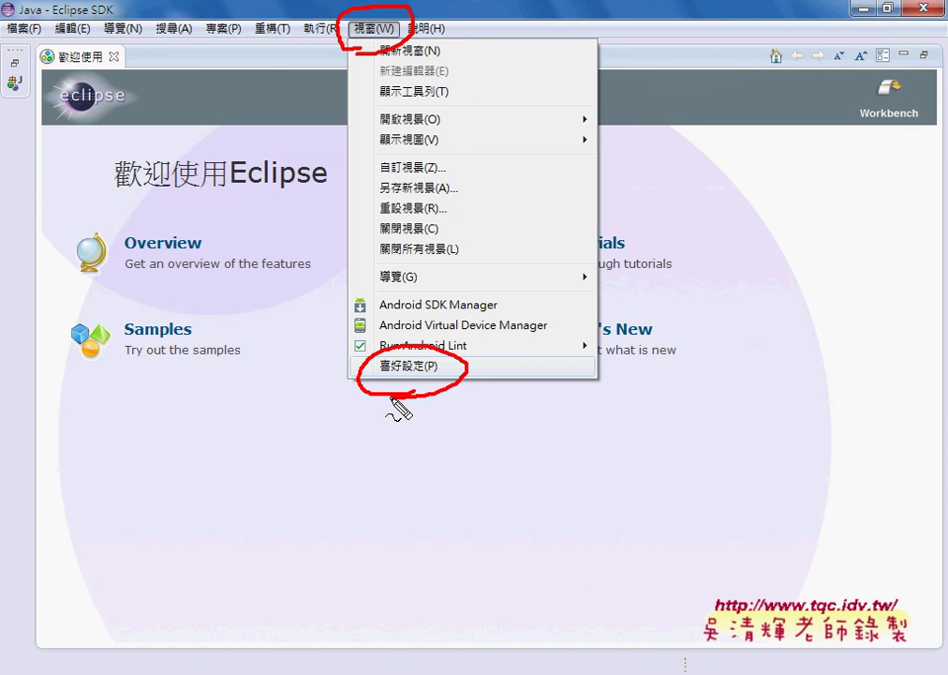
key("Escape")
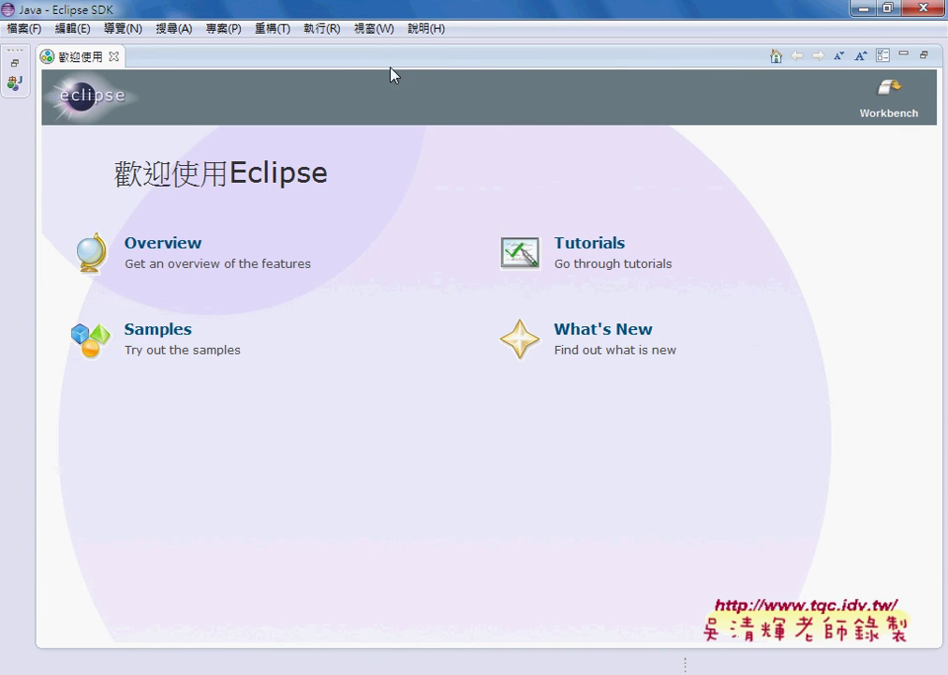
- Open the Android page of the preferences and dismiss the usage statistics notice
left_click(378, 31)
left_click(395, 369)
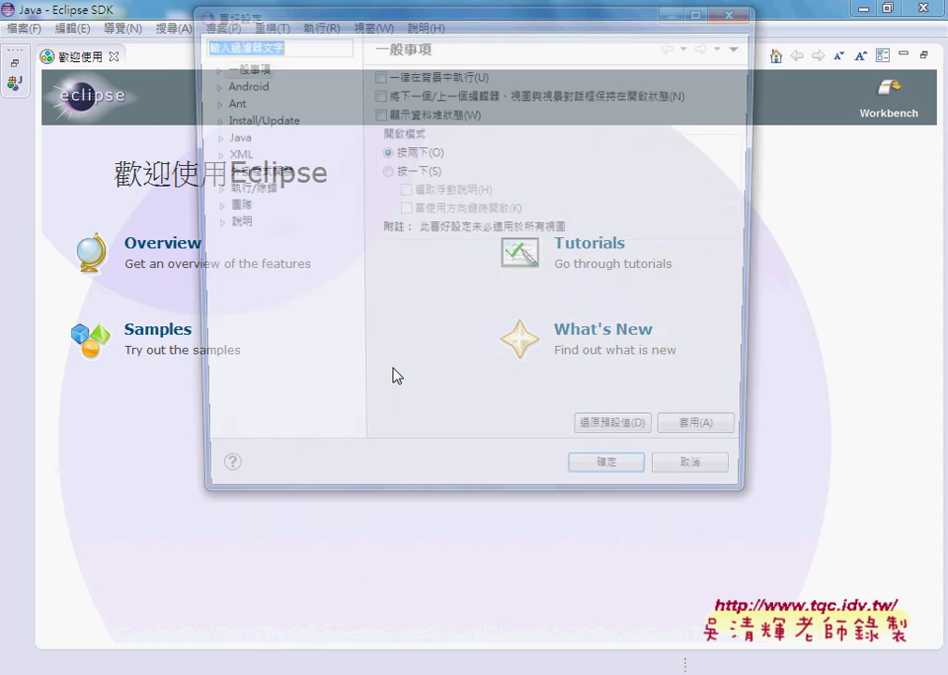
left_click_drag(403, 16, 407, 63)
left_click(211, 116)
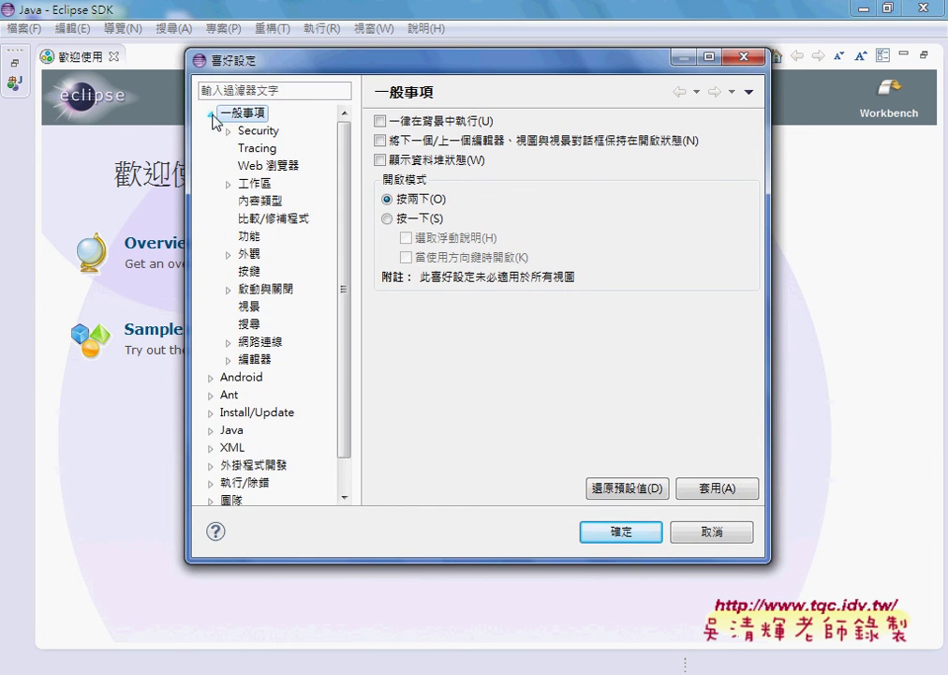
left_click(211, 116)
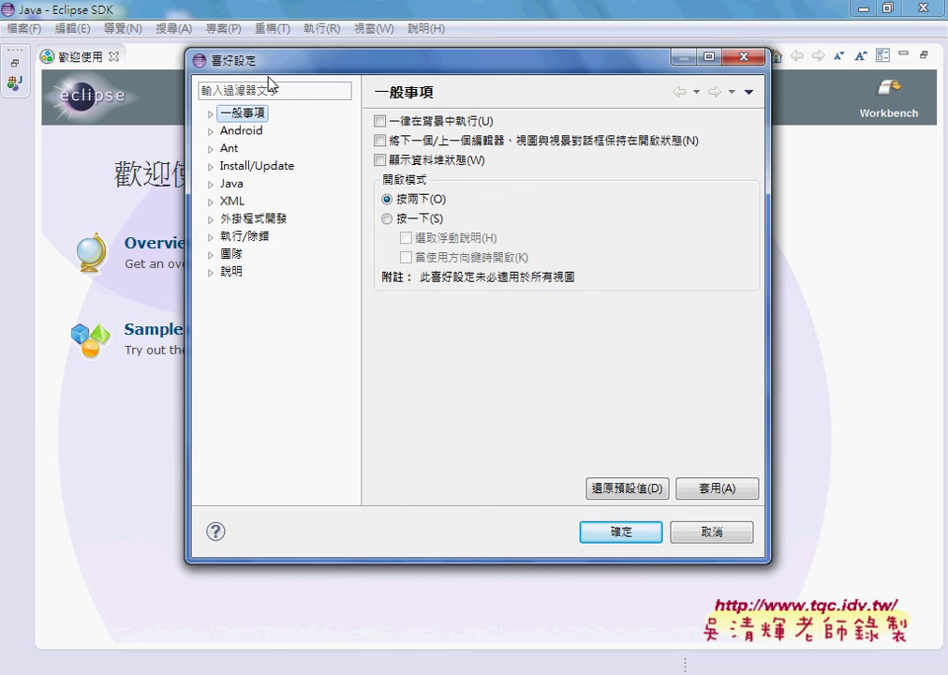
left_click(252, 133)
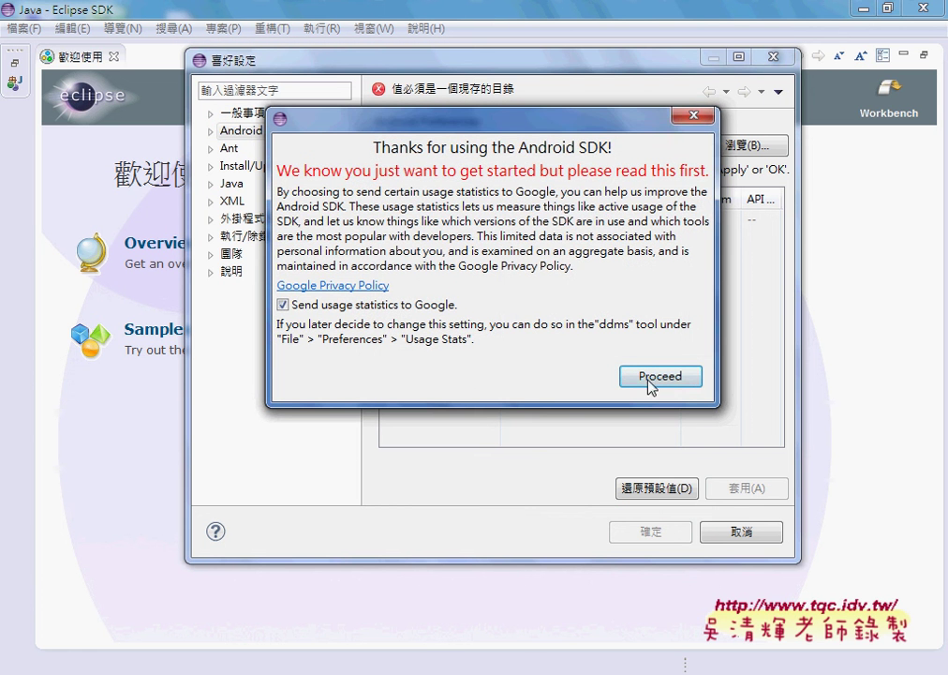
left_click(694, 114)
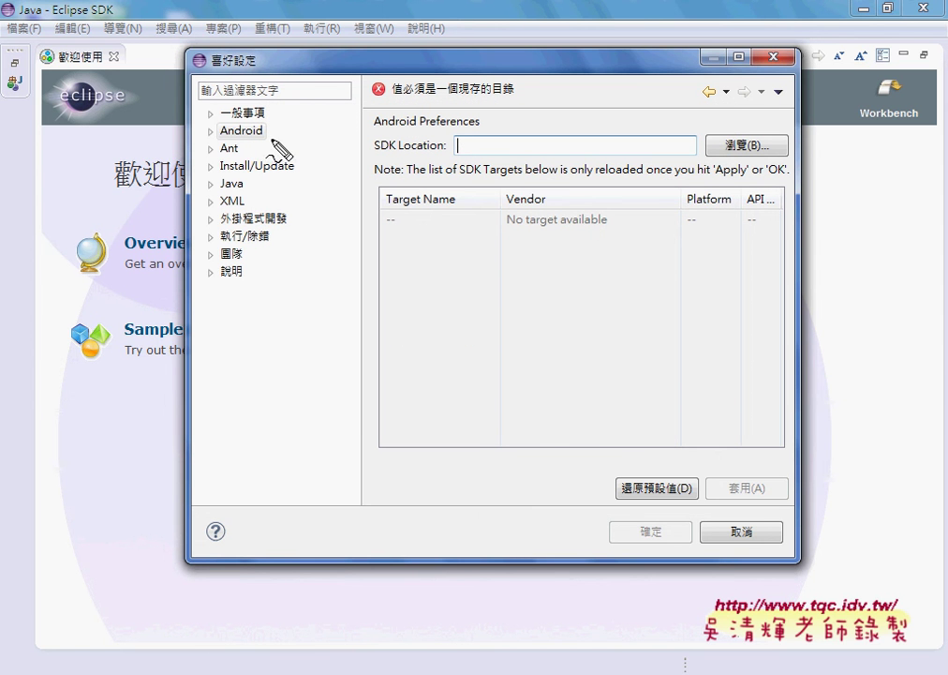
mouse_move(279, 150)
left_mouse_down()
mouse_move(207, 143)
mouse_move(225, 109)
mouse_move(288, 120)
left_mouse_up()
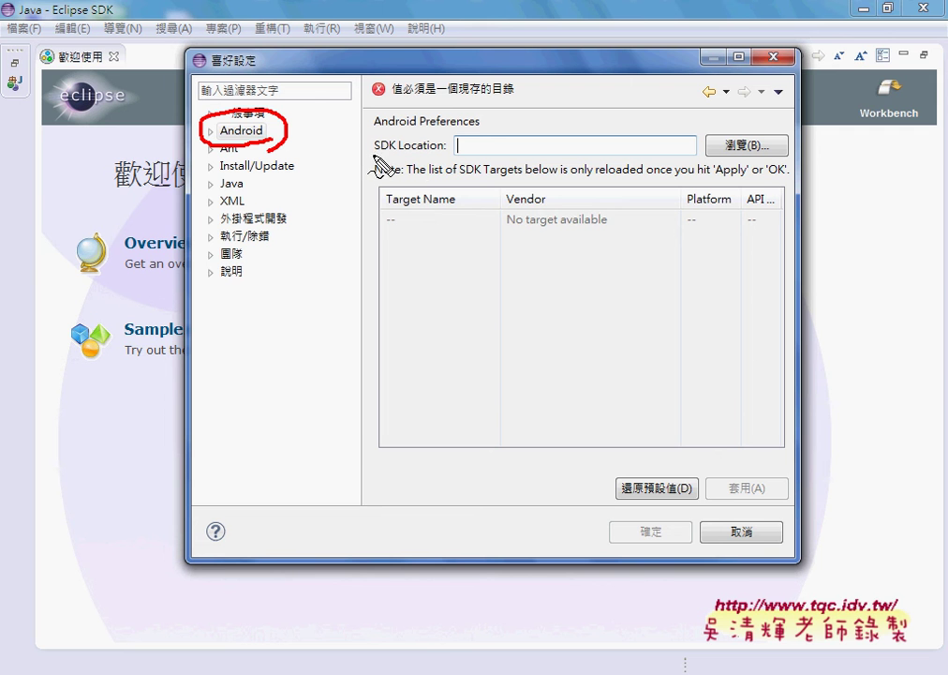
left_click_drag(373, 156, 447, 158)
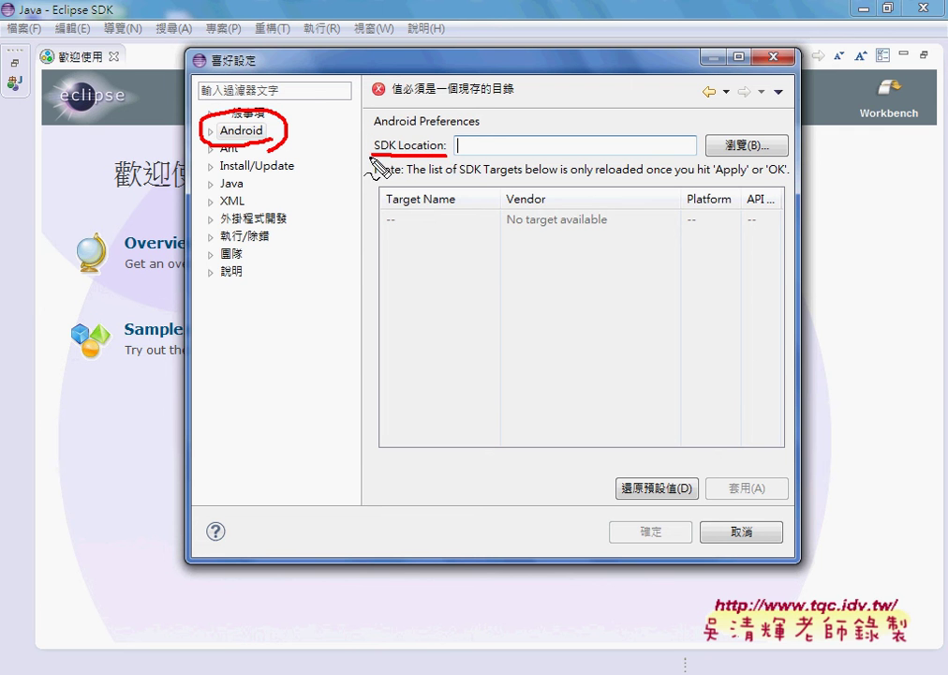
mouse_move(377, 170)
left_mouse_down()
mouse_move(370, 141)
mouse_move(451, 161)
left_mouse_up()
mouse_move(293, 128)
left_mouse_down()
mouse_move(356, 144)
mouse_move(348, 153)
left_mouse_up()
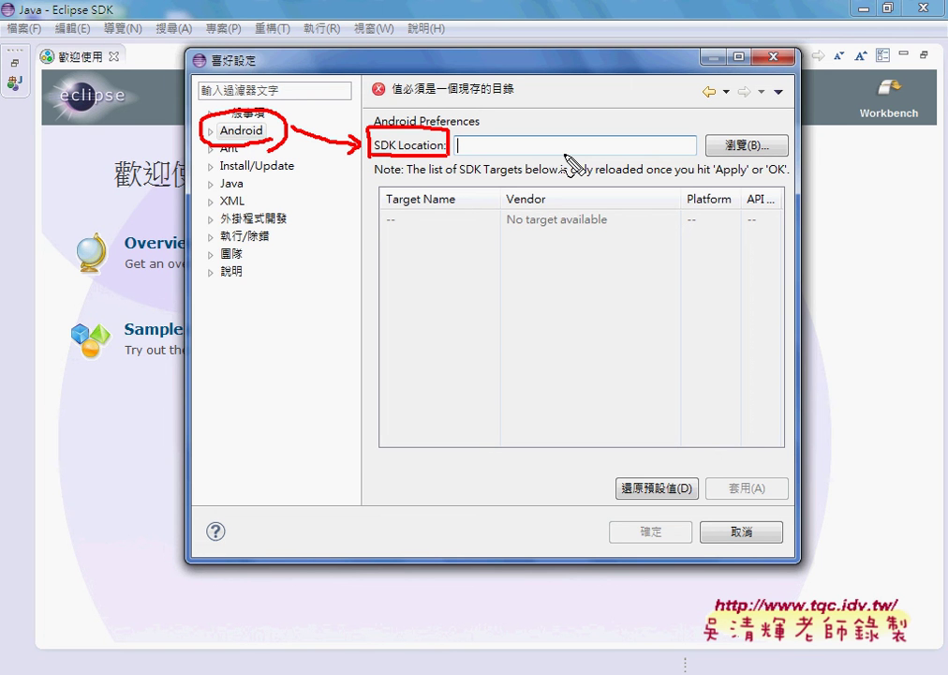
- Set the Android SDK location to the folder D:\eclipse422\android-sdk-windows by browsing to it
left_click(735, 144)
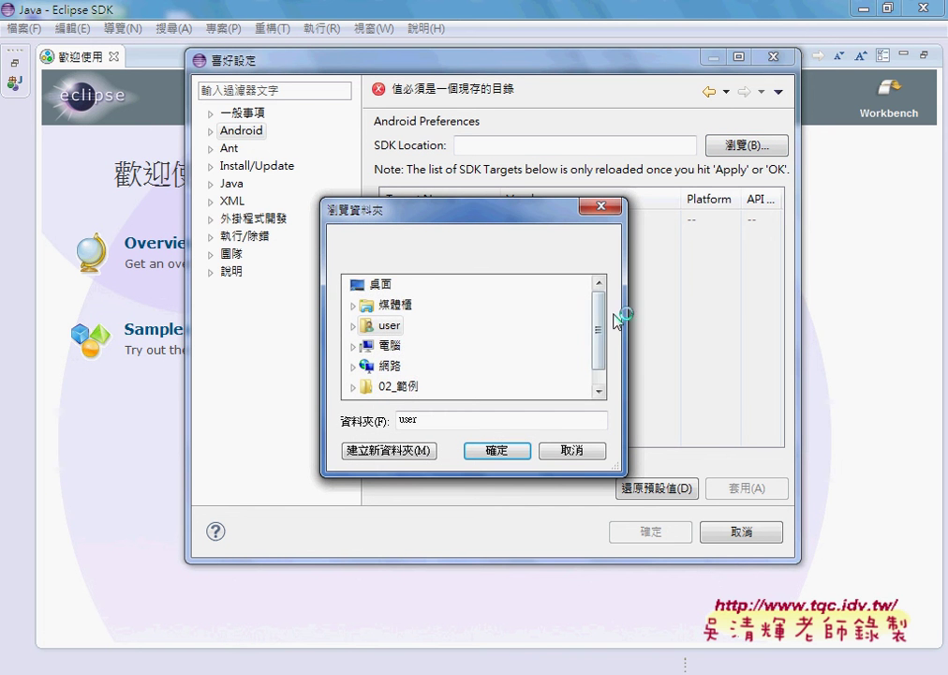
scroll(607, 328, "down", 1)
left_click(353, 322)
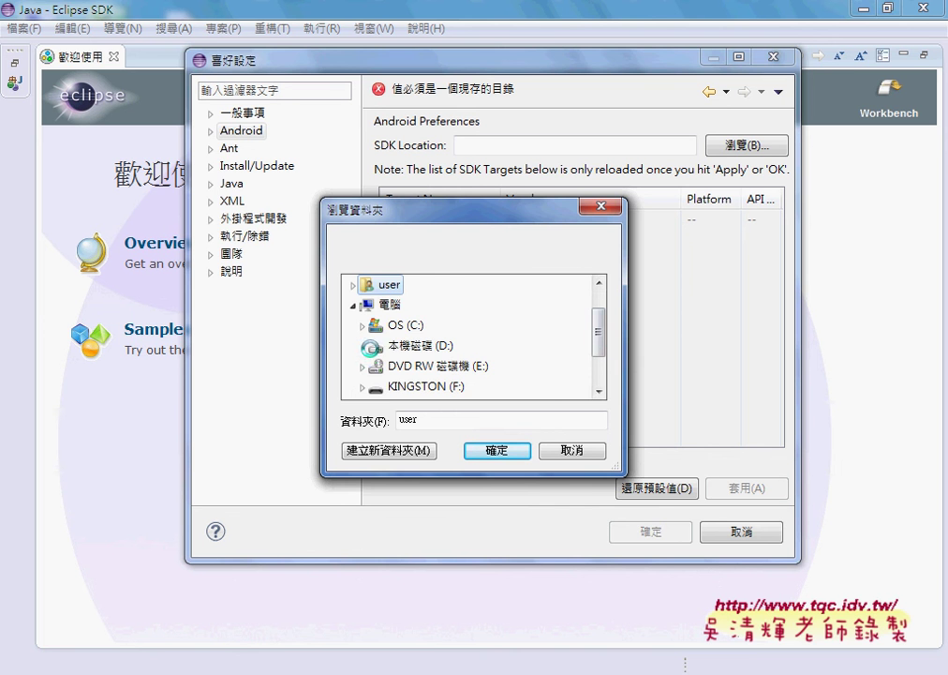
left_click(363, 346)
left_click(373, 367)
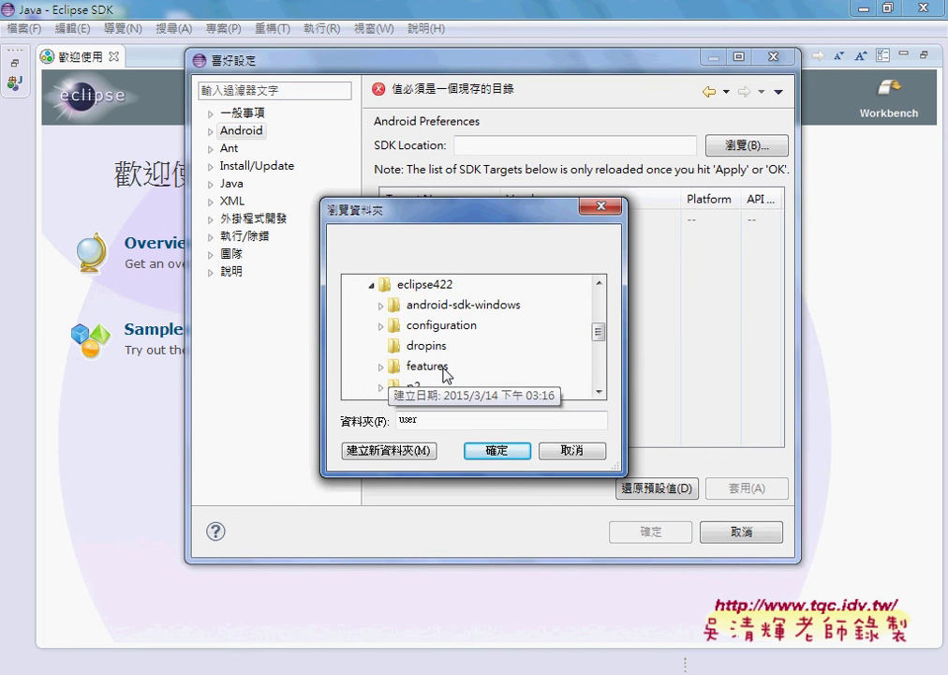
left_click(473, 306)
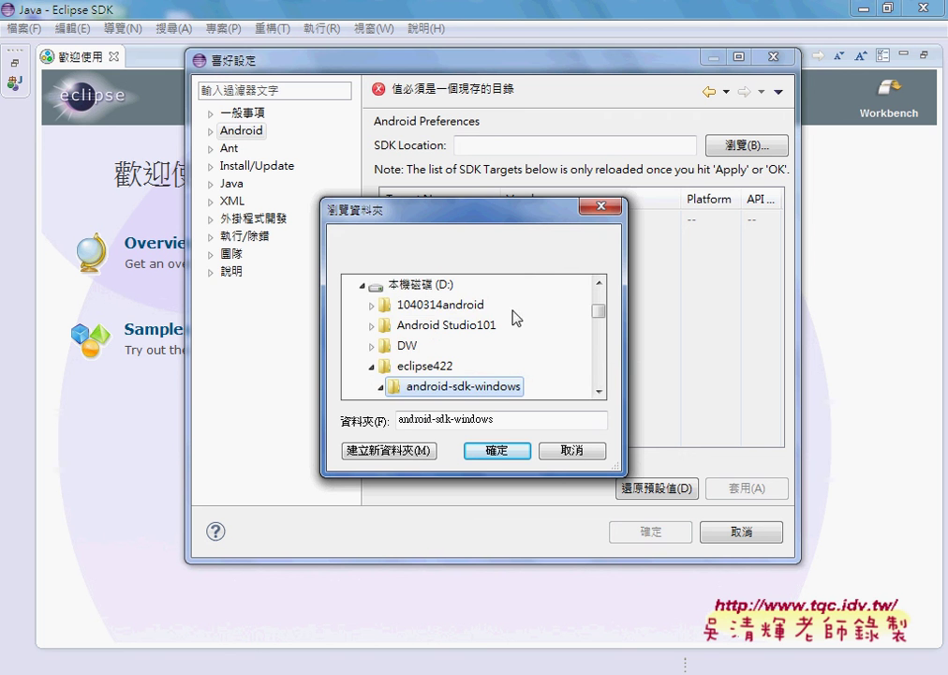
left_click_drag(596, 311, 598, 314)
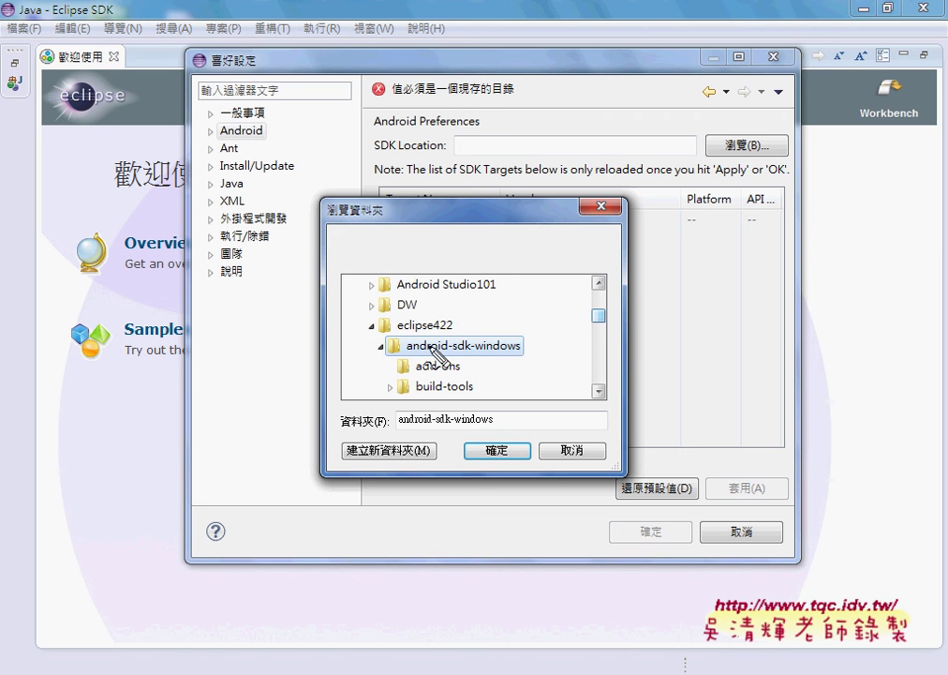
mouse_move(340, 325)
left_mouse_down()
mouse_move(446, 329)
mouse_move(433, 355)
mouse_move(489, 356)
mouse_move(538, 339)
mouse_move(433, 336)
mouse_move(392, 356)
left_mouse_up()
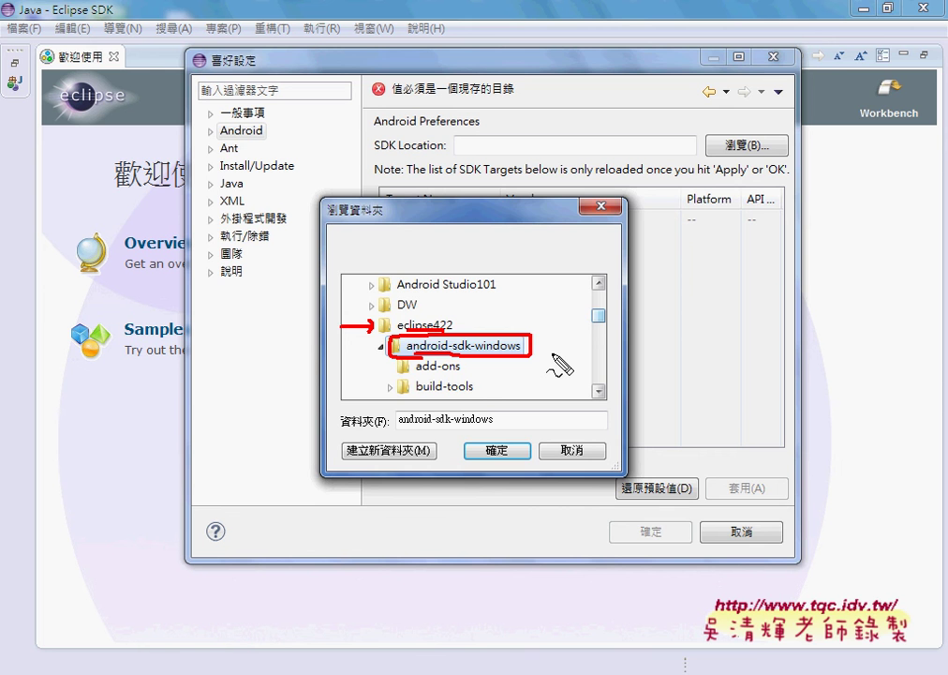
key("Escape")
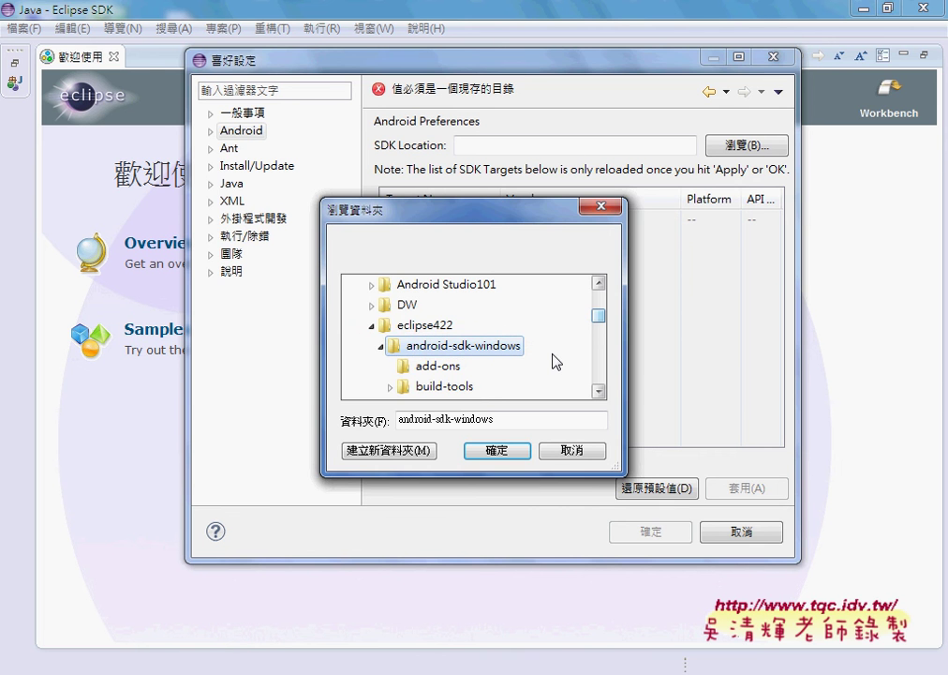
left_click(506, 450)
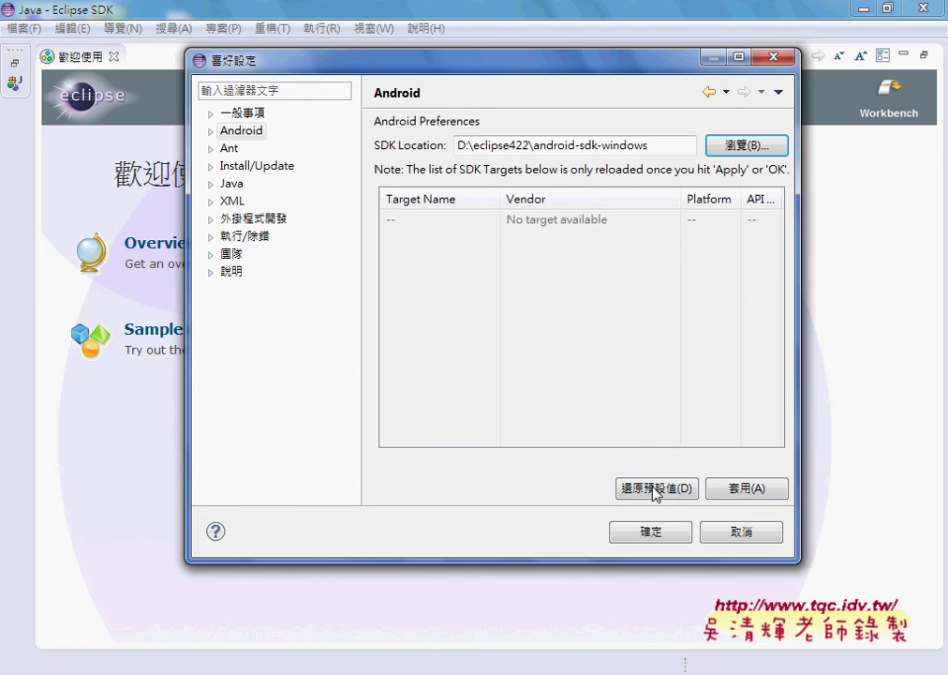
- Apply the Android SDK location to reload the list of SDK targets
left_click(740, 488)
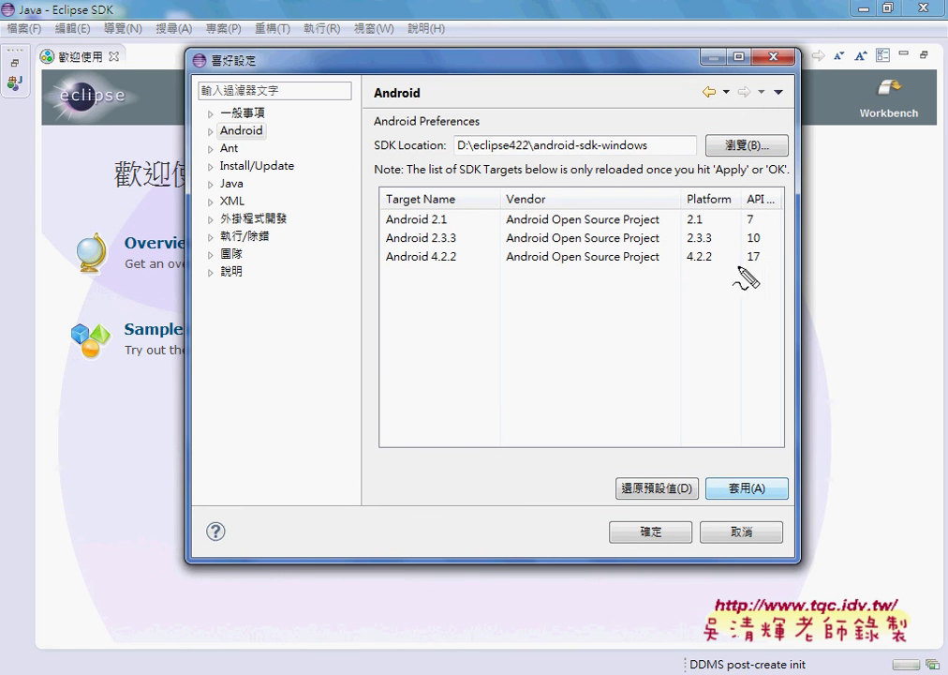
mouse_move(755, 199)
left_mouse_down()
mouse_move(745, 217)
mouse_move(778, 250)
mouse_move(766, 271)
mouse_move(770, 214)
left_mouse_up()
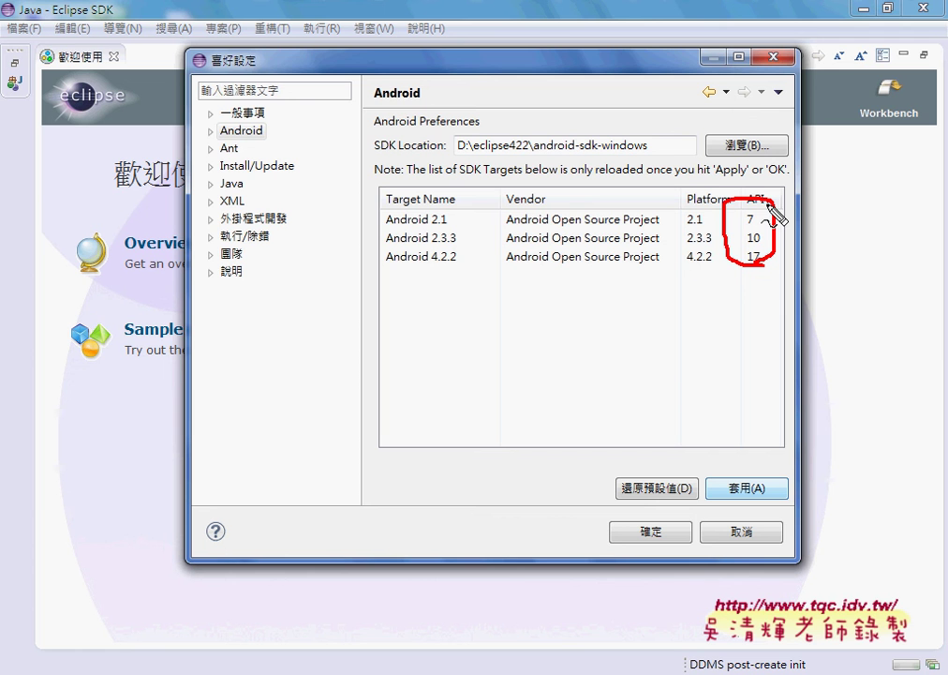
left_click_drag(360, 37, 395, 34)
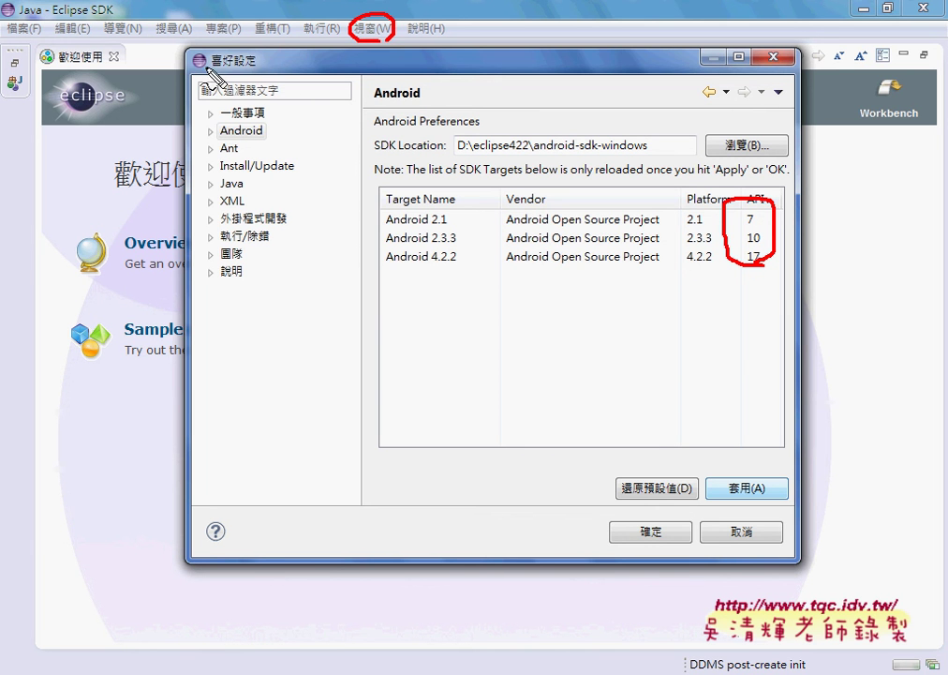
mouse_move(204, 74)
left_mouse_down()
mouse_move(216, 47)
mouse_move(210, 75)
left_mouse_up()
mouse_move(312, 35)
left_mouse_down()
mouse_move(339, 28)
mouse_move(267, 56)
left_mouse_up()
left_click_drag(253, 137, 215, 139)
left_click_drag(208, 91, 228, 138)
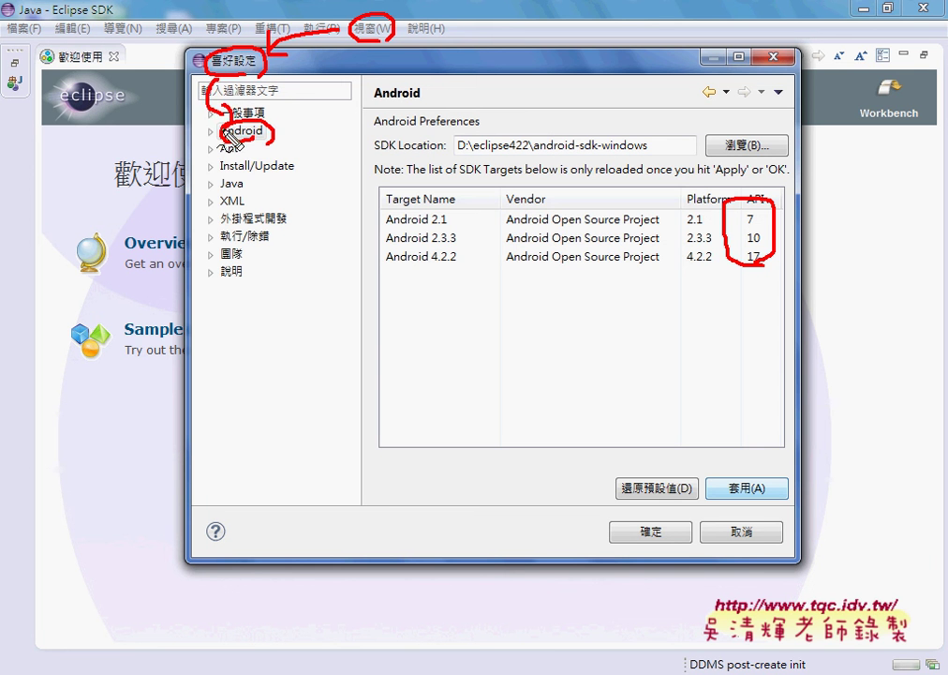
left_click_drag(286, 142, 431, 156)
left_click_drag(534, 155, 635, 156)
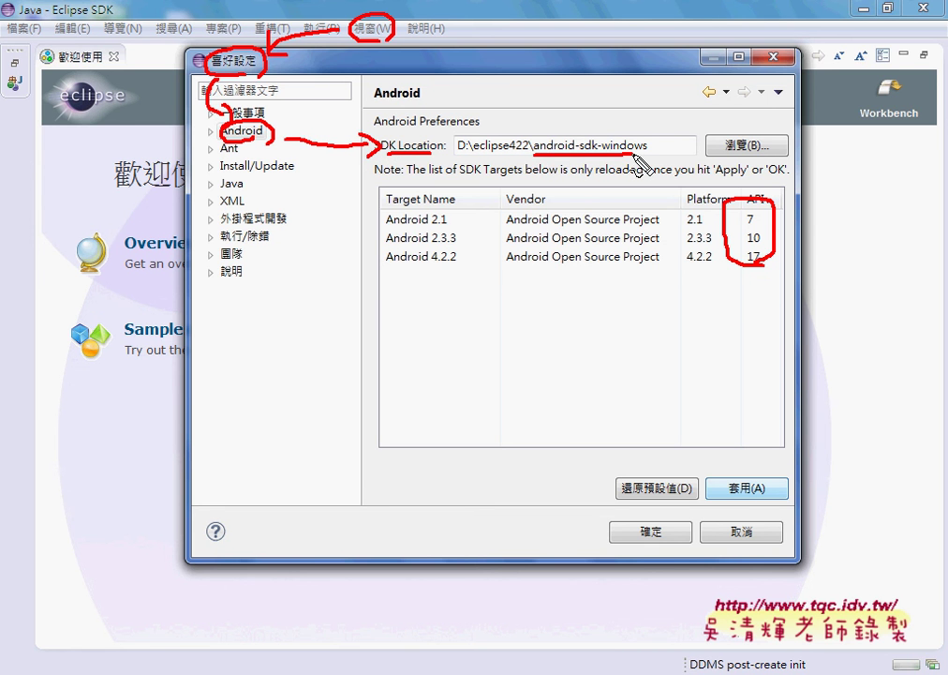
left_click_drag(761, 468, 773, 500)
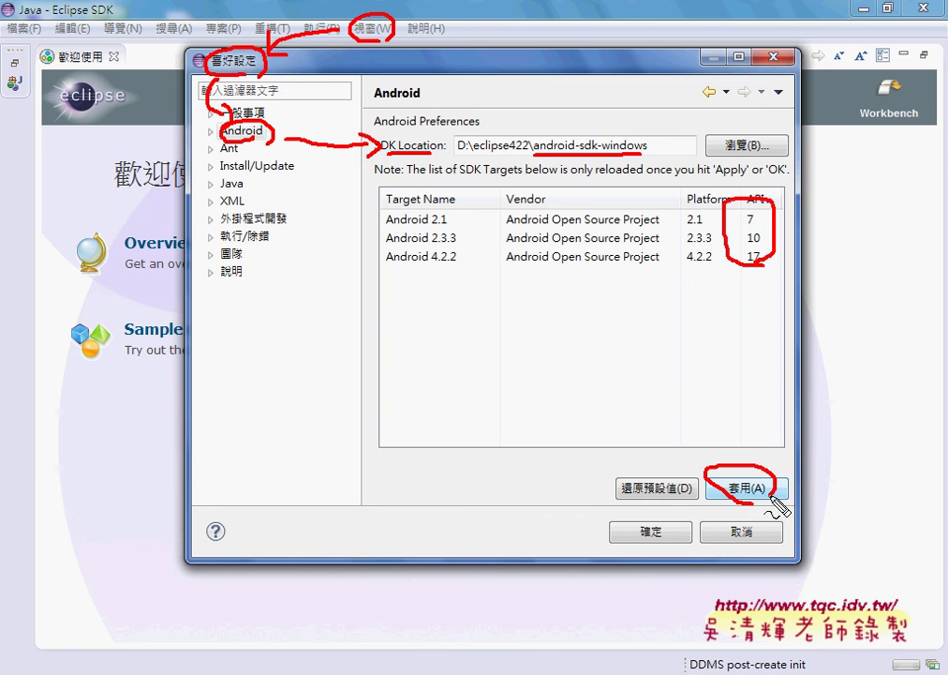
left_click_drag(741, 284, 740, 449)
mouse_move(726, 421)
left_mouse_down()
mouse_move(739, 448)
mouse_move(783, 424)
left_mouse_up()
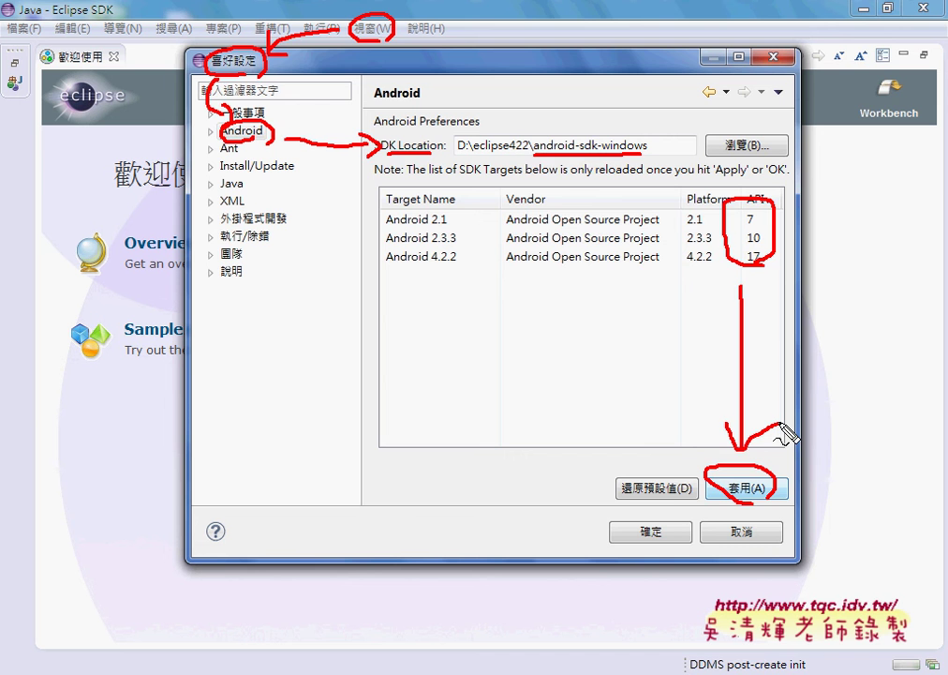
key("Escape")
- Confirm and close the preferences, and close the welcome page to reveal the Java workbench
left_click(650, 532)
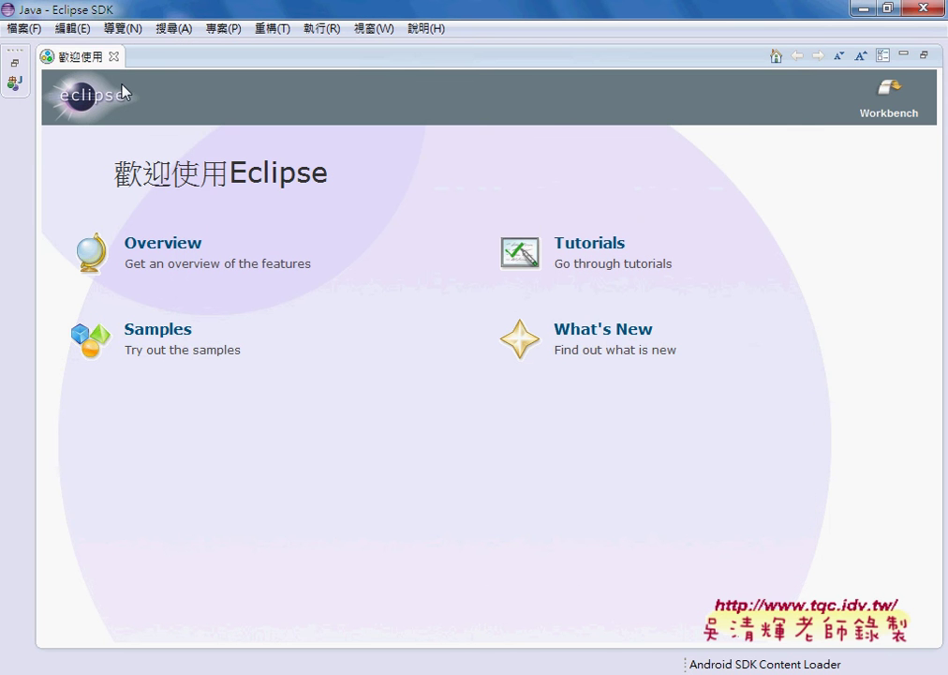
left_click(114, 58)
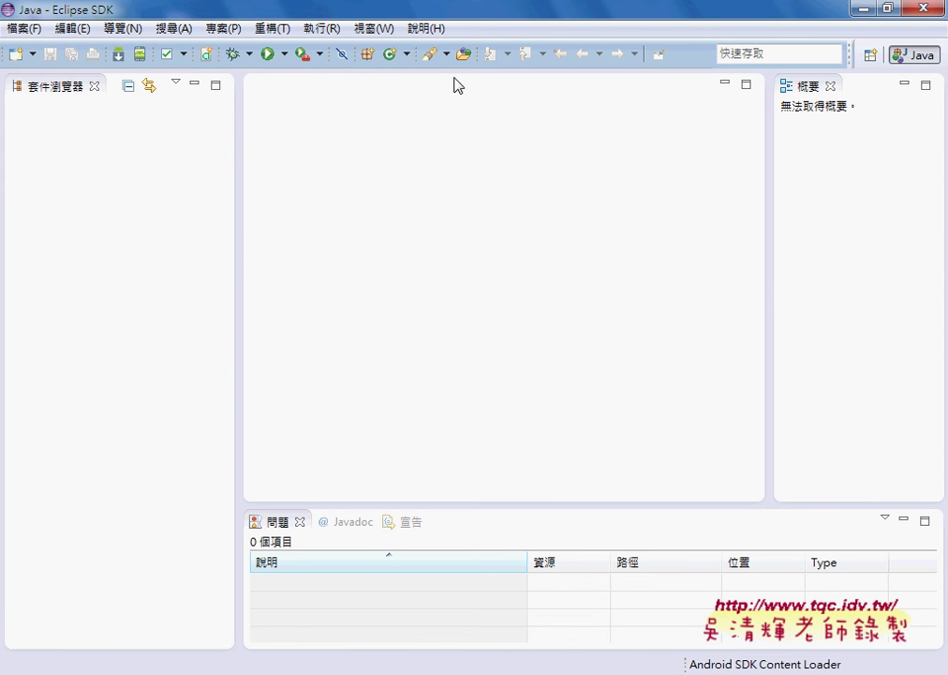
- Create an Android virtual device named 2.33 with the 3.2" HVGA slider (ADP1) device definition, keeping the default target and memory settings
left_click(140, 54)
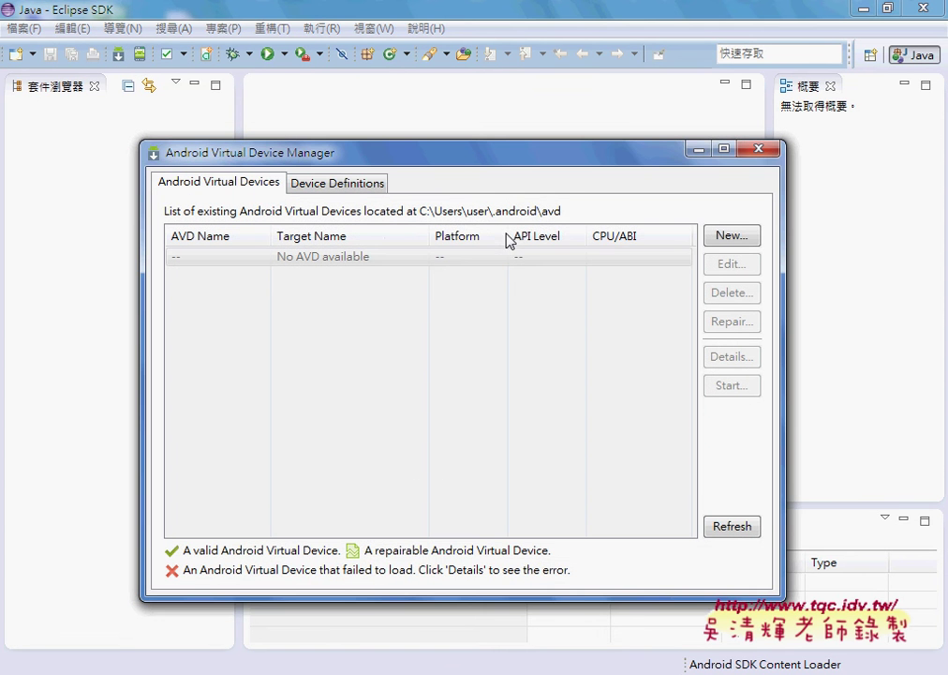
left_click(710, 237)
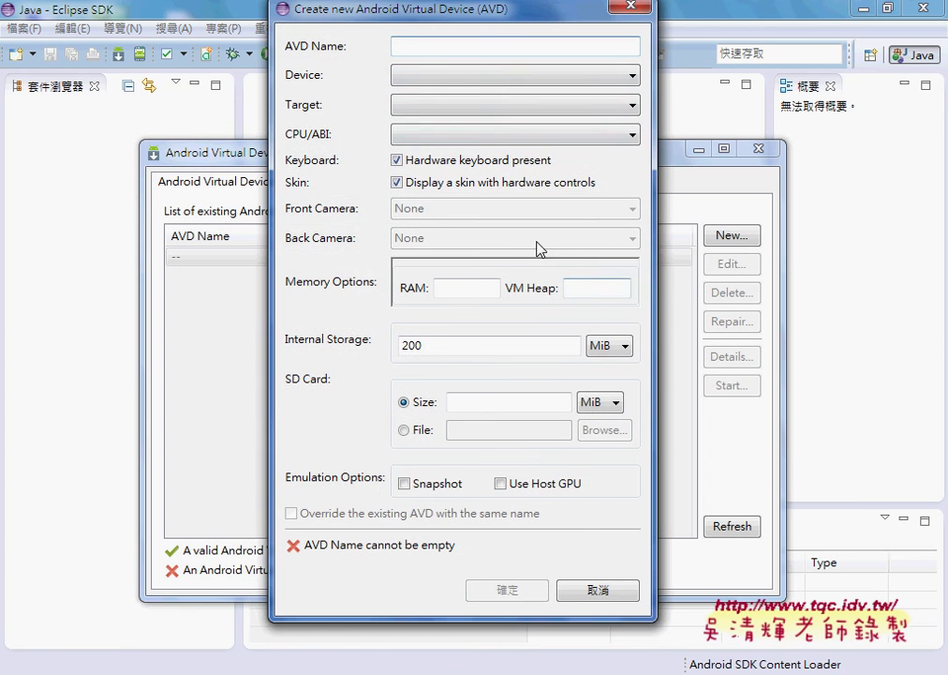
type("2.33")
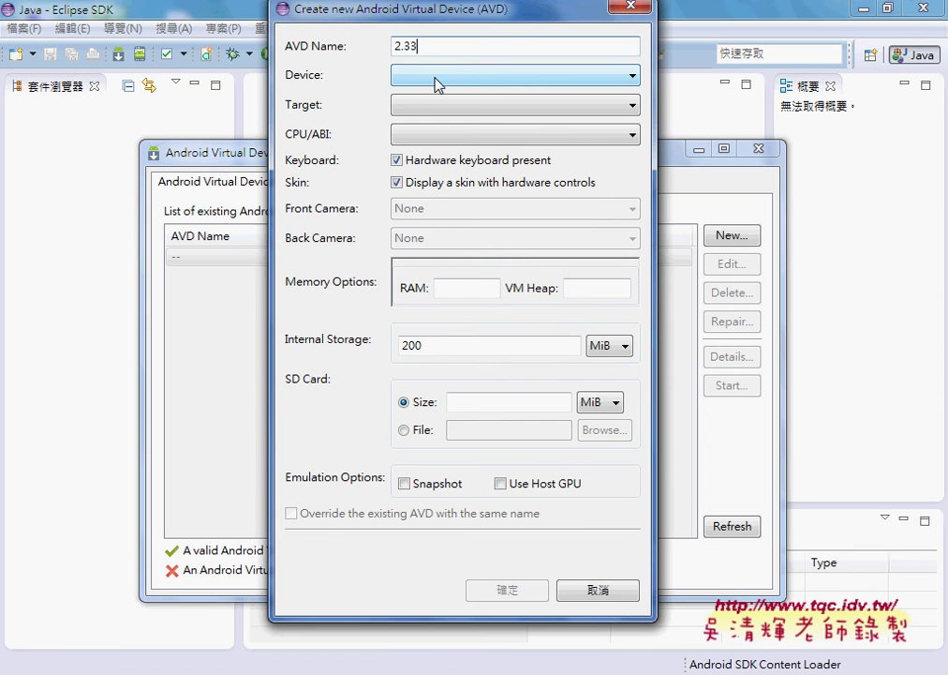
left_click(436, 79)
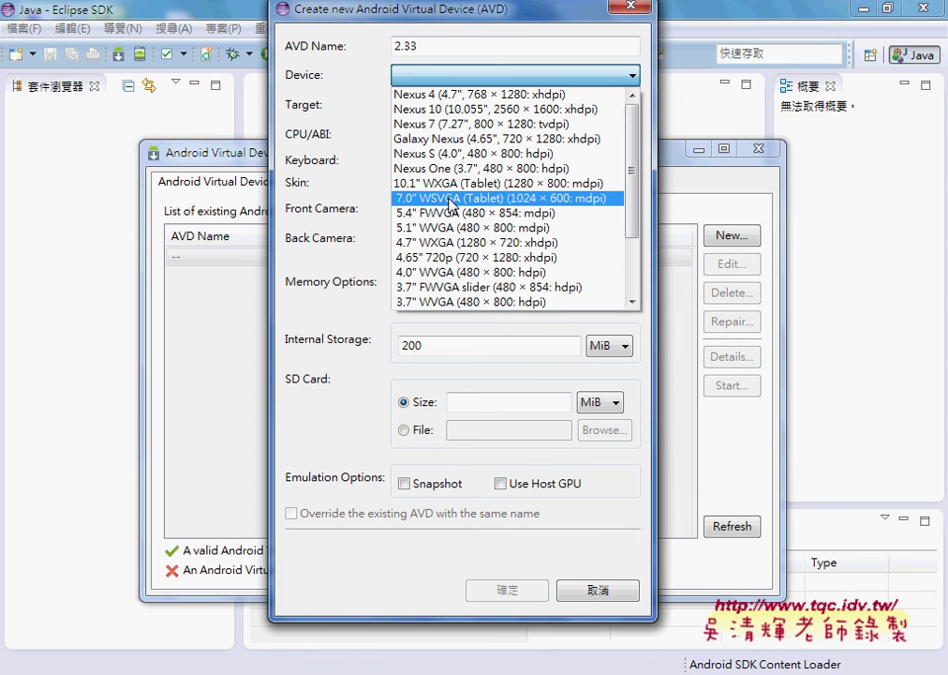
scroll(624, 253, "down", 2)
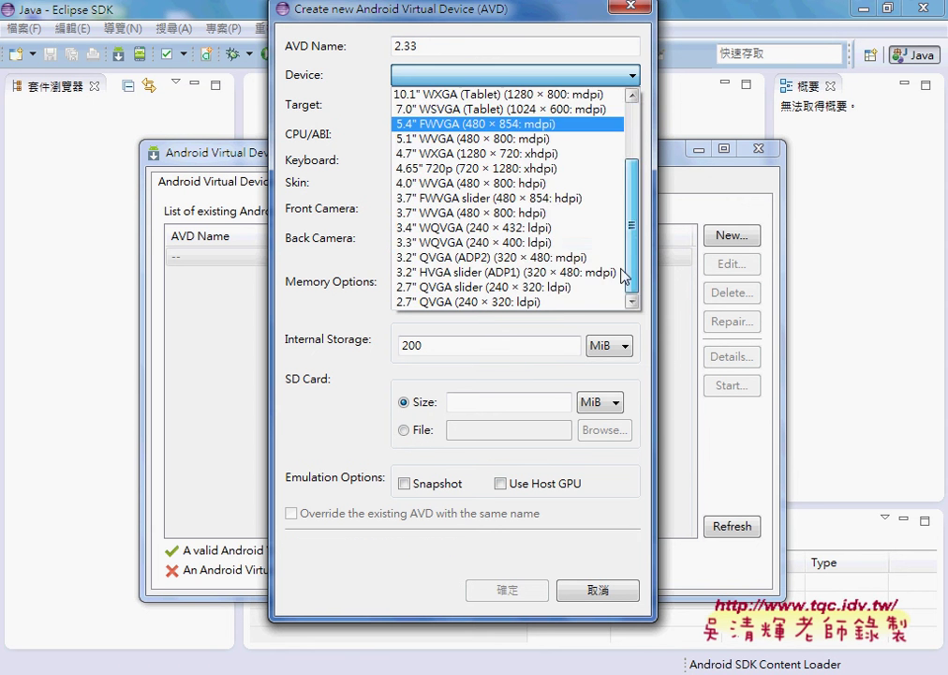
left_click(504, 272)
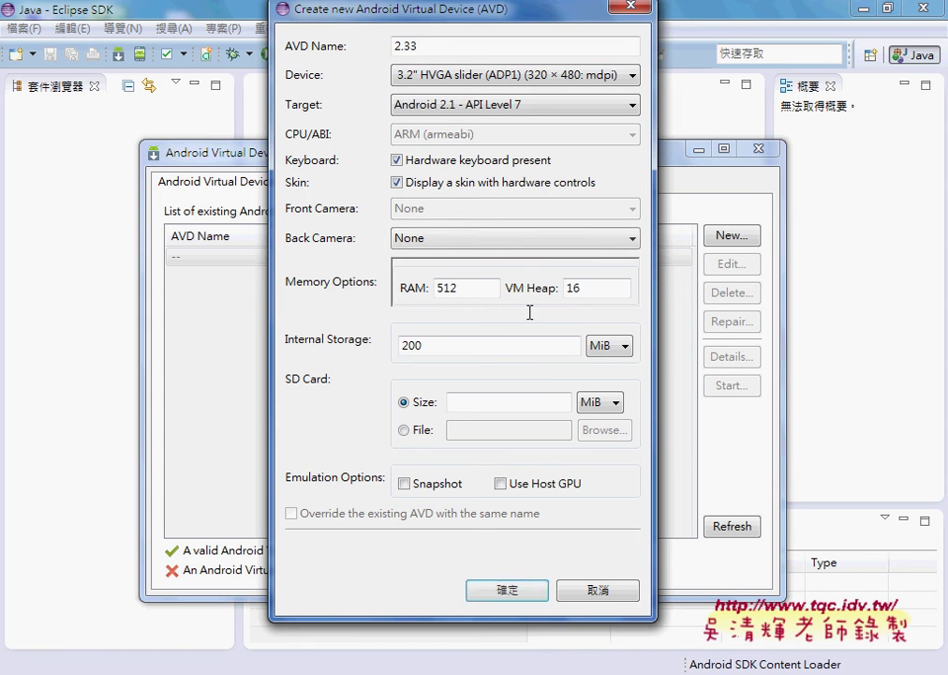
left_click(496, 590)
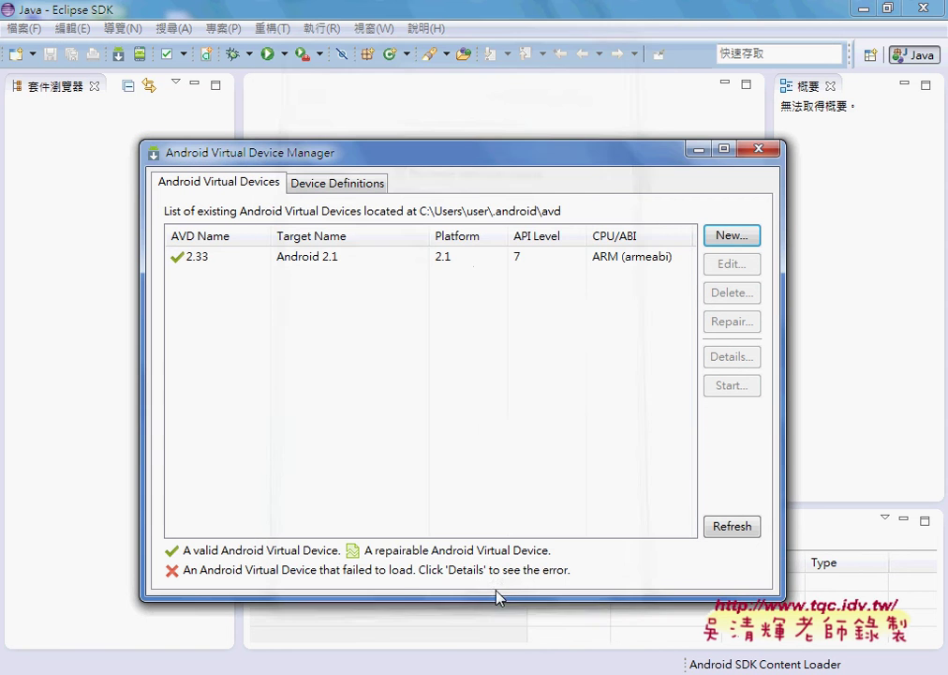
- Launch the virtual device 2.33 with the default launch options and move its emulator window off the device manager's list
left_click(444, 259)
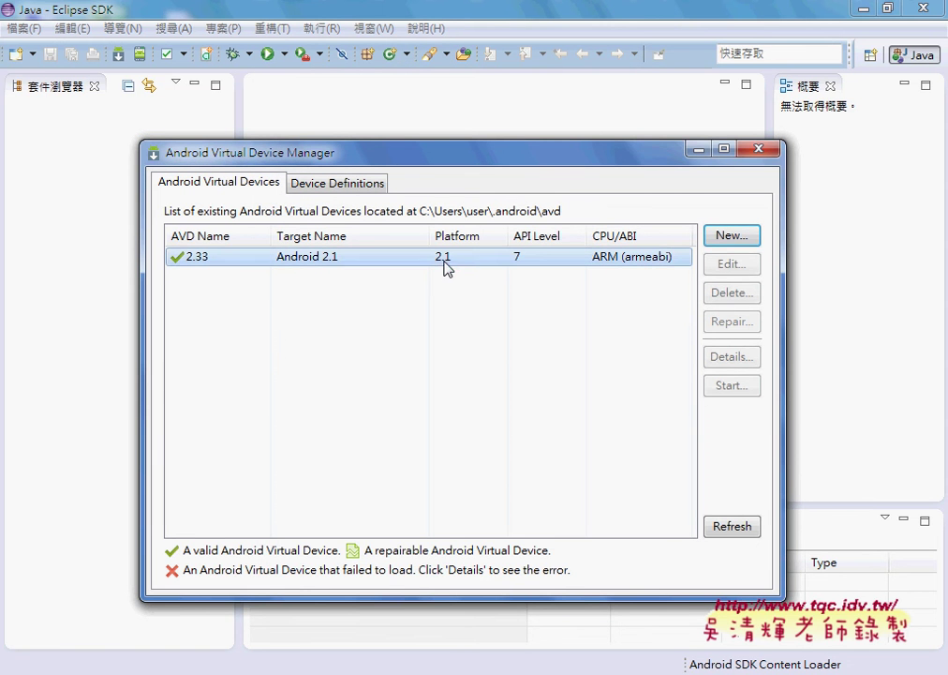
left_click(741, 386)
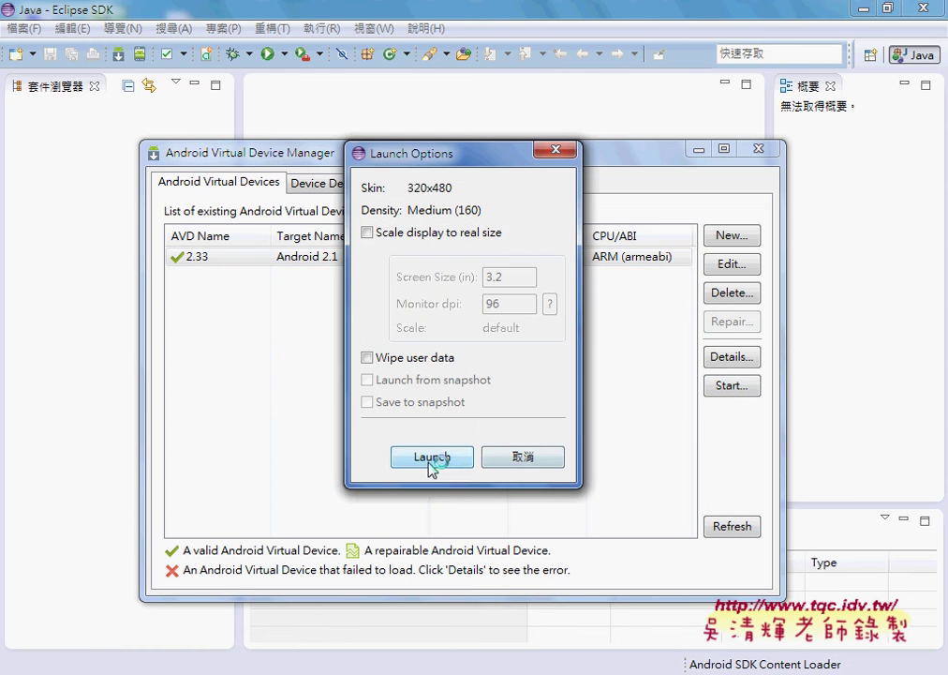
left_click(433, 450)
left_click_drag(498, 234, 739, 311)
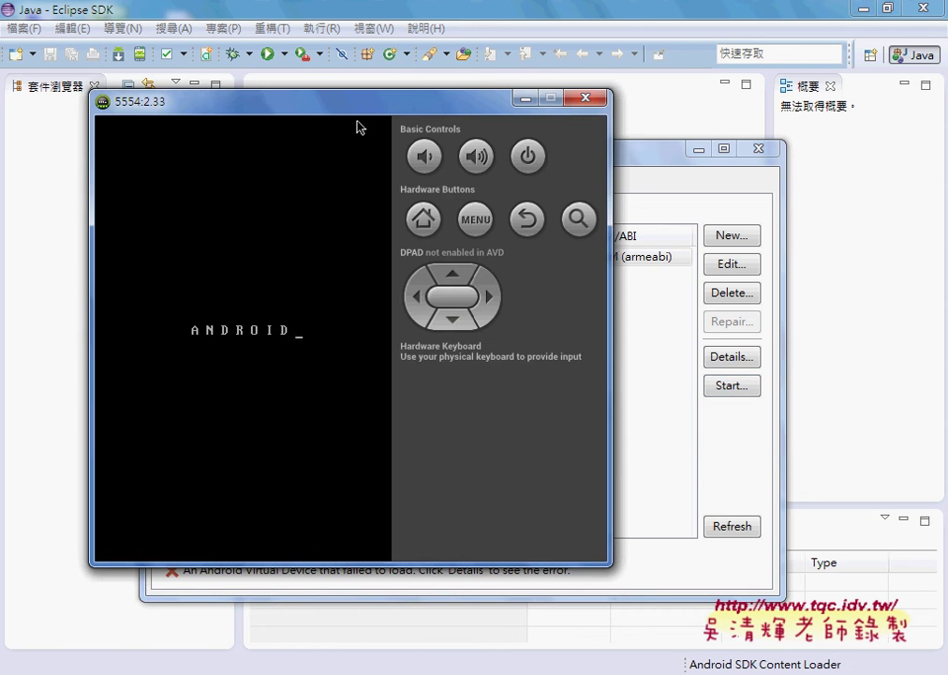
left_click_drag(361, 119, 678, 110)
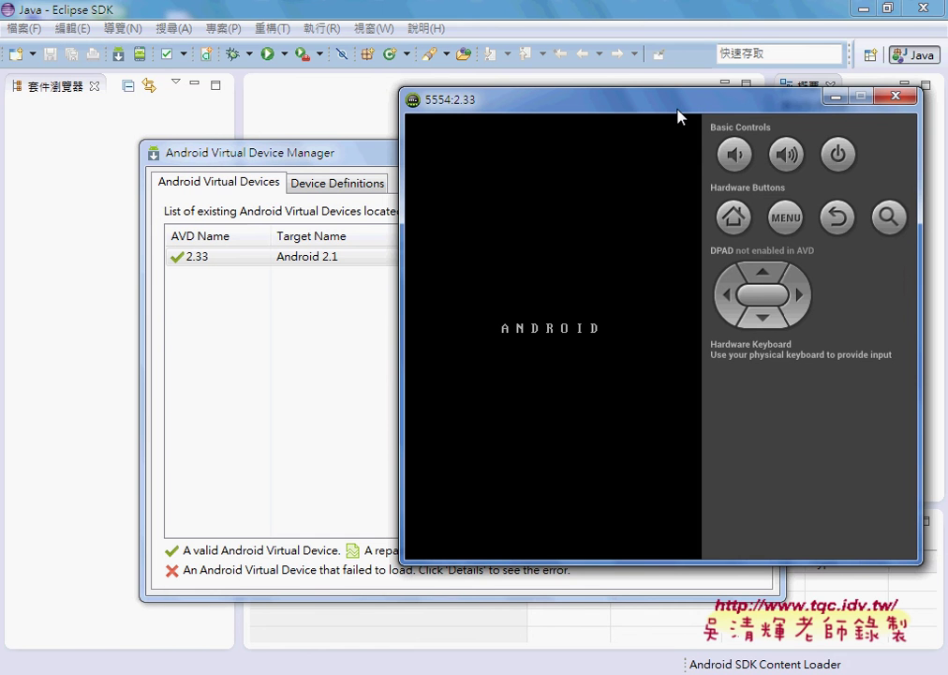